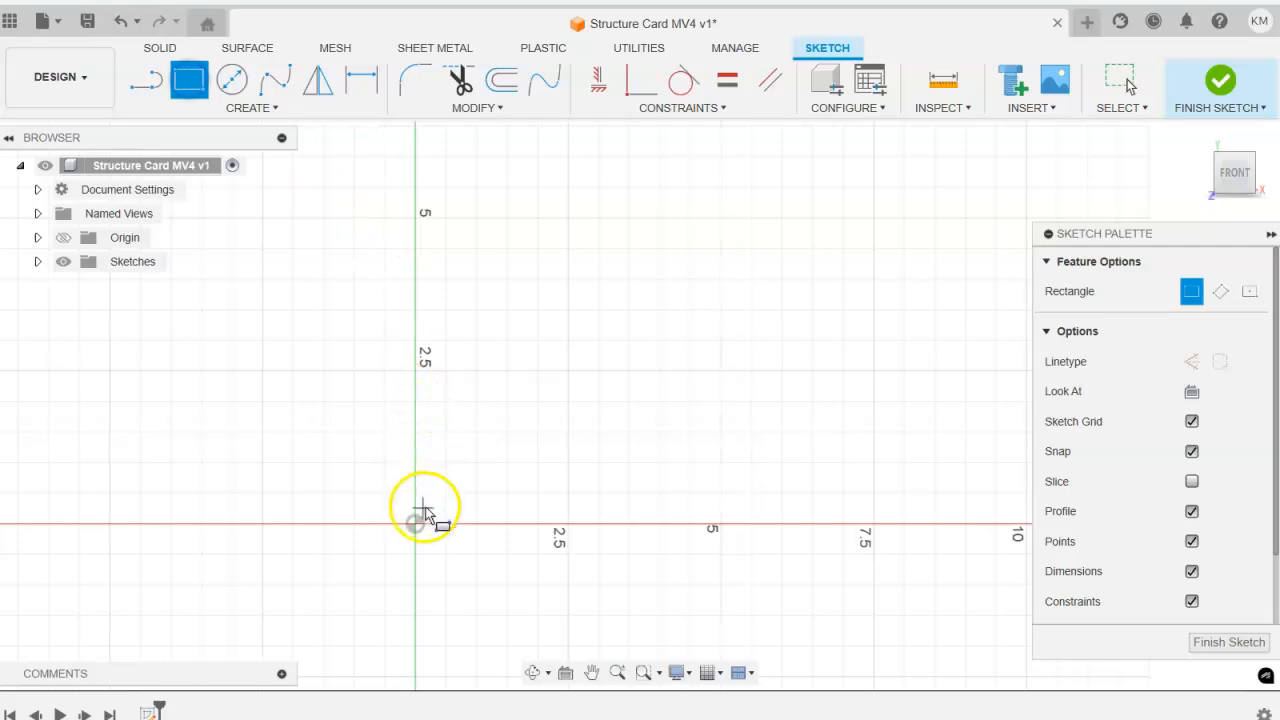
Step: Draw a two-point rectangle from the origin, extending along positive X and Y, and set its width to 1 in
left_click_drag(414, 527, 738, 216)
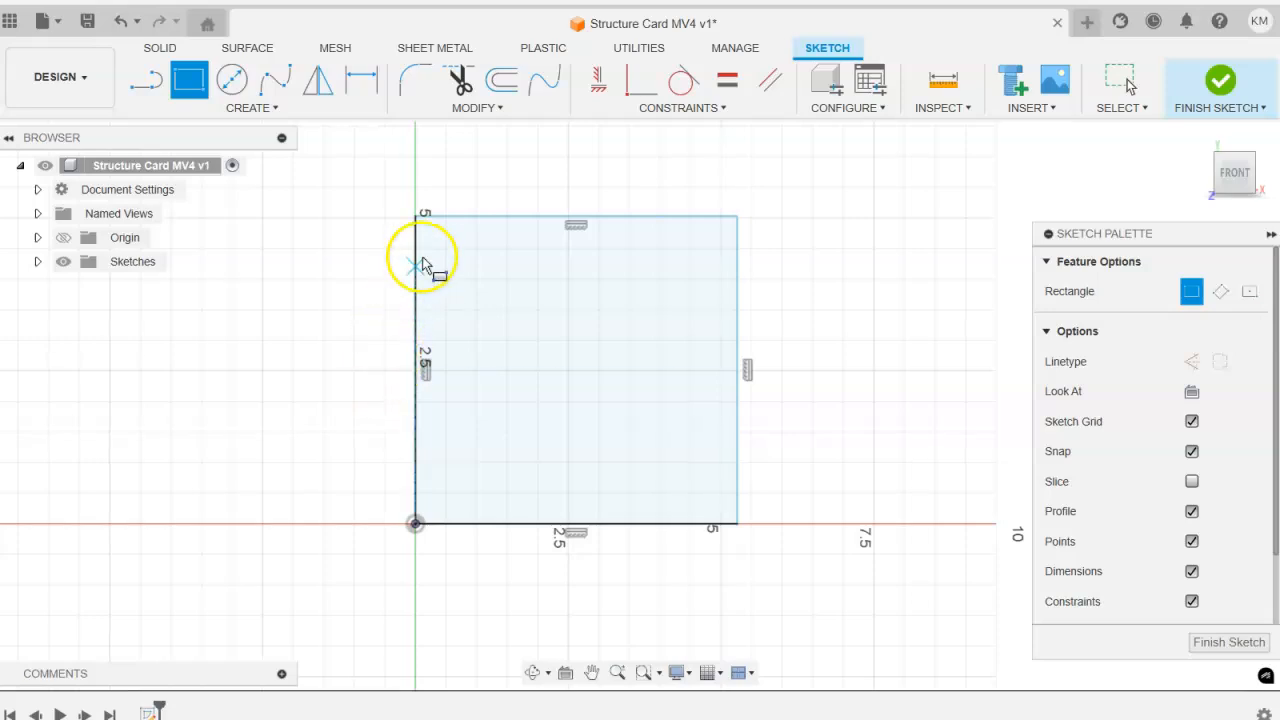
left_click(348, 85)
left_click(494, 215)
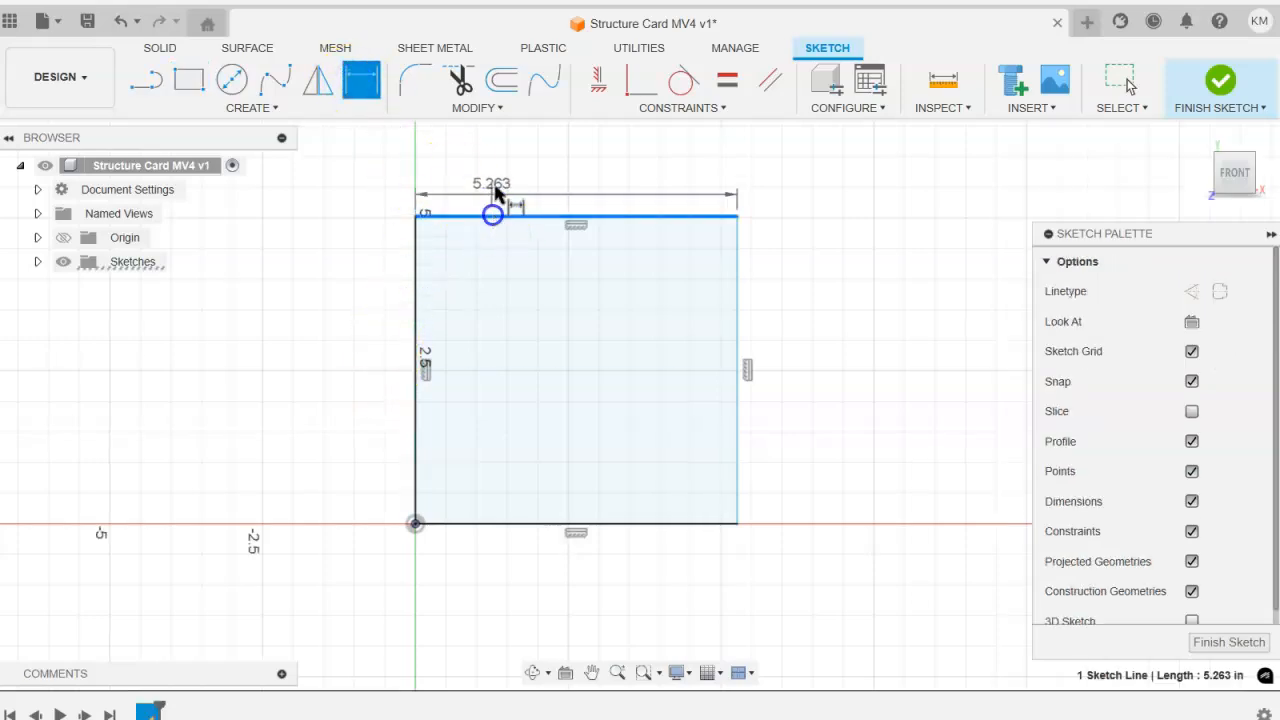
left_click(505, 176)
type("1")
key("Return")
Step: Dimension the rectangle's height at 1 in
left_click(483, 333)
left_click(540, 330)
type("1")
key("Return")
scroll(480, 521, "down", 2)
scroll(460, 460, "up", 4)
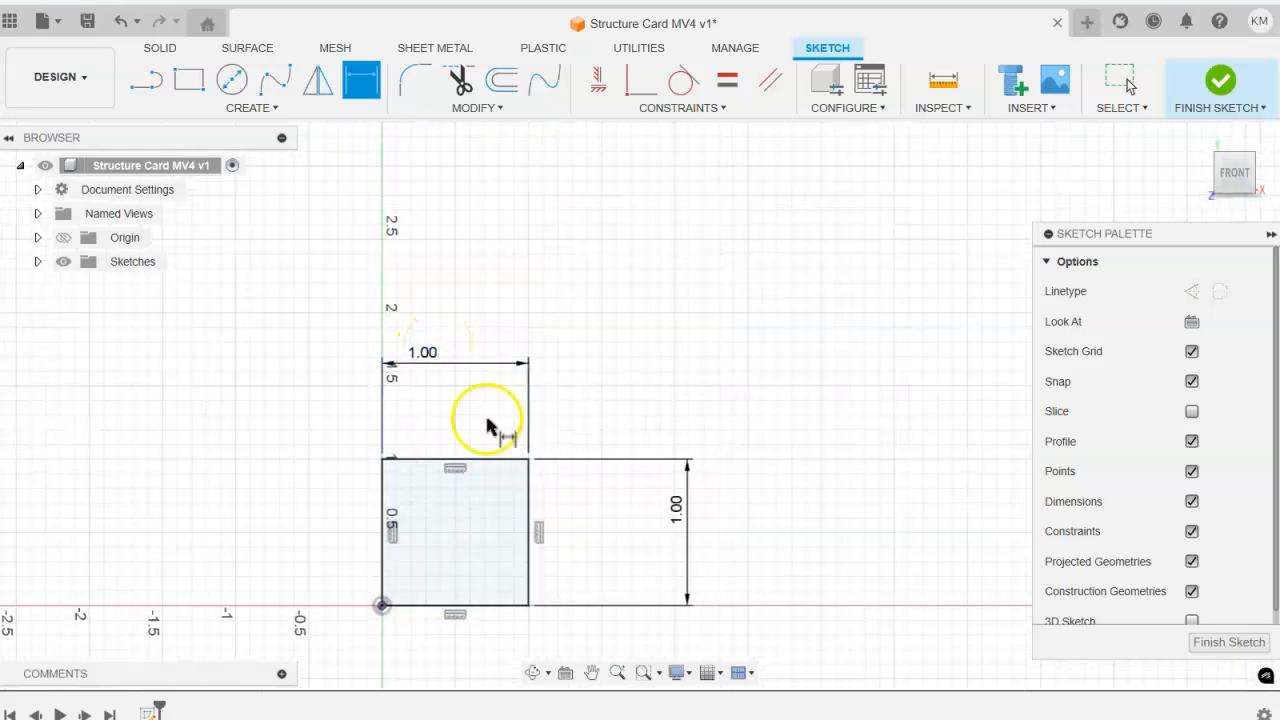
scroll(450, 515, "down", 1)
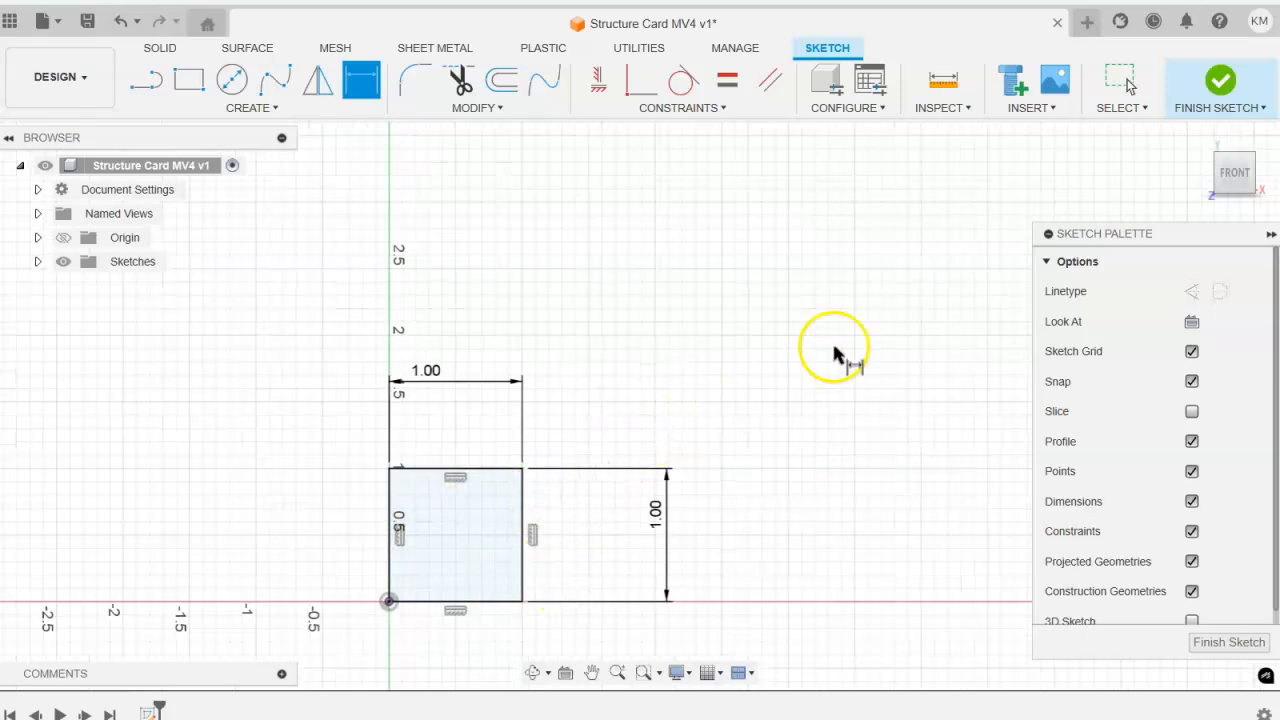
Step: Finish the sketch and extrude the square profile 2 in as a new body
left_click(1219, 86)
left_click(1199, 138)
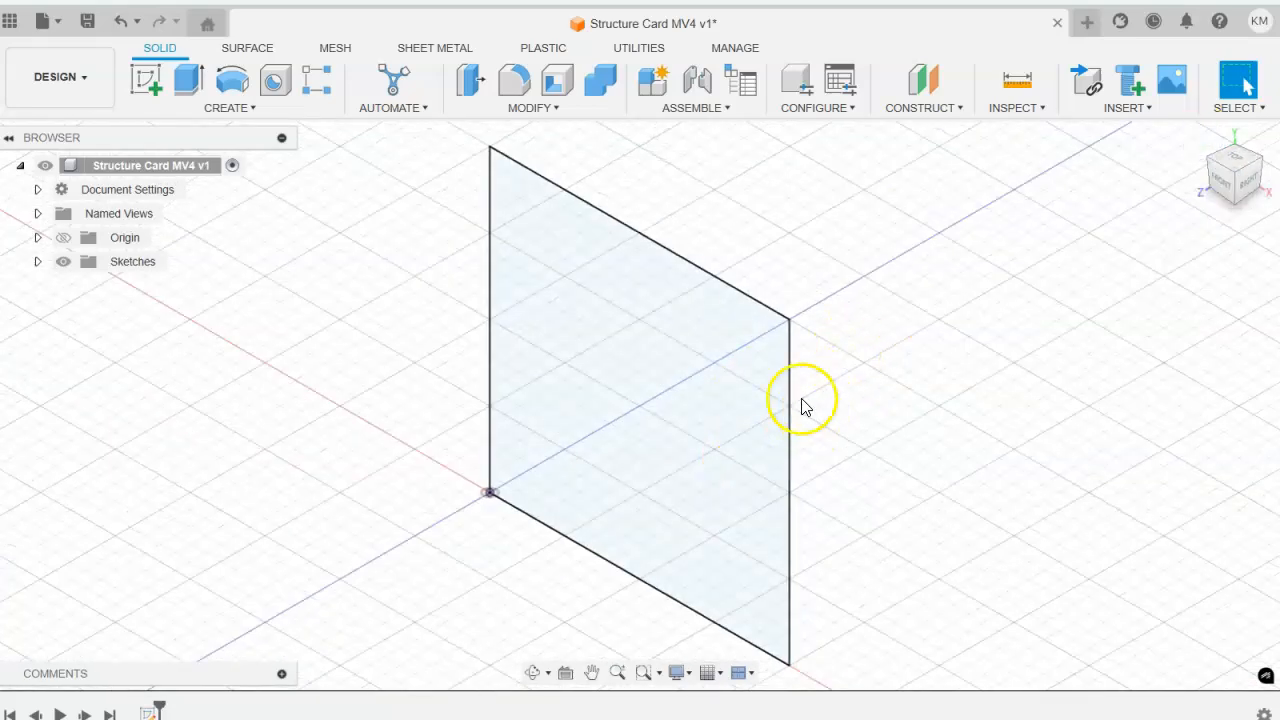
left_click(189, 79)
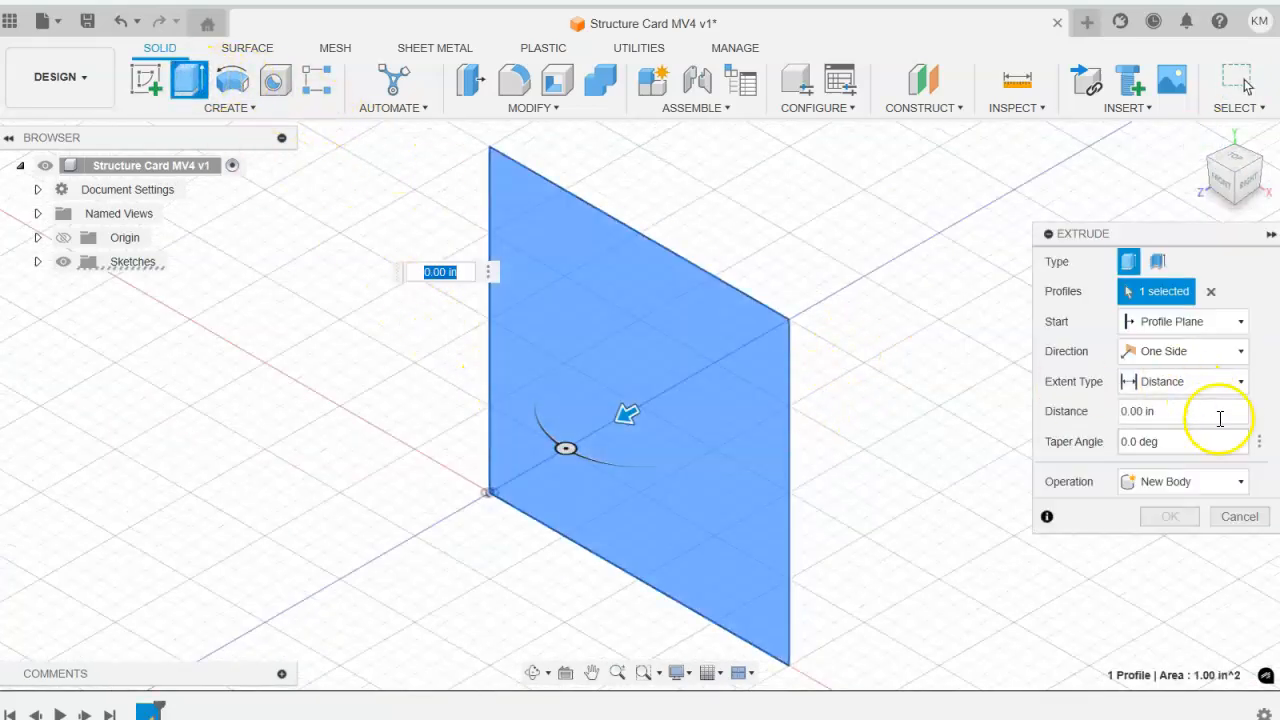
left_click(1180, 413)
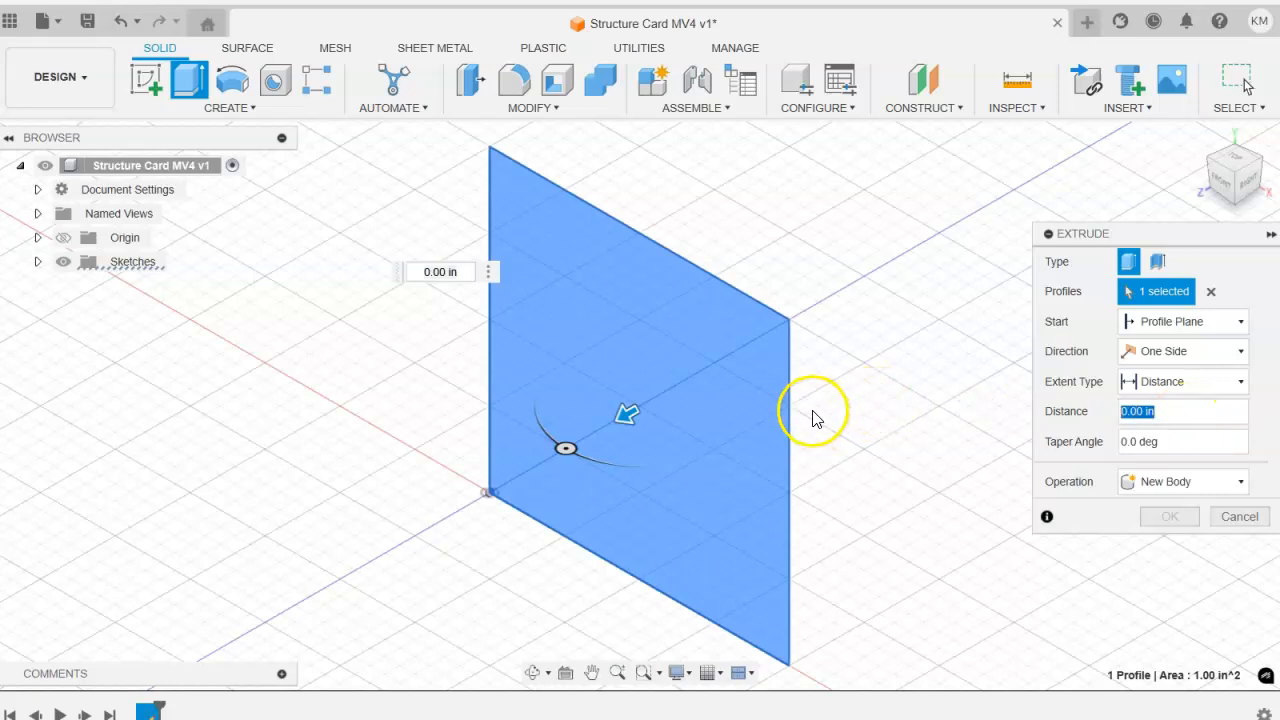
type("2")
key("Return")
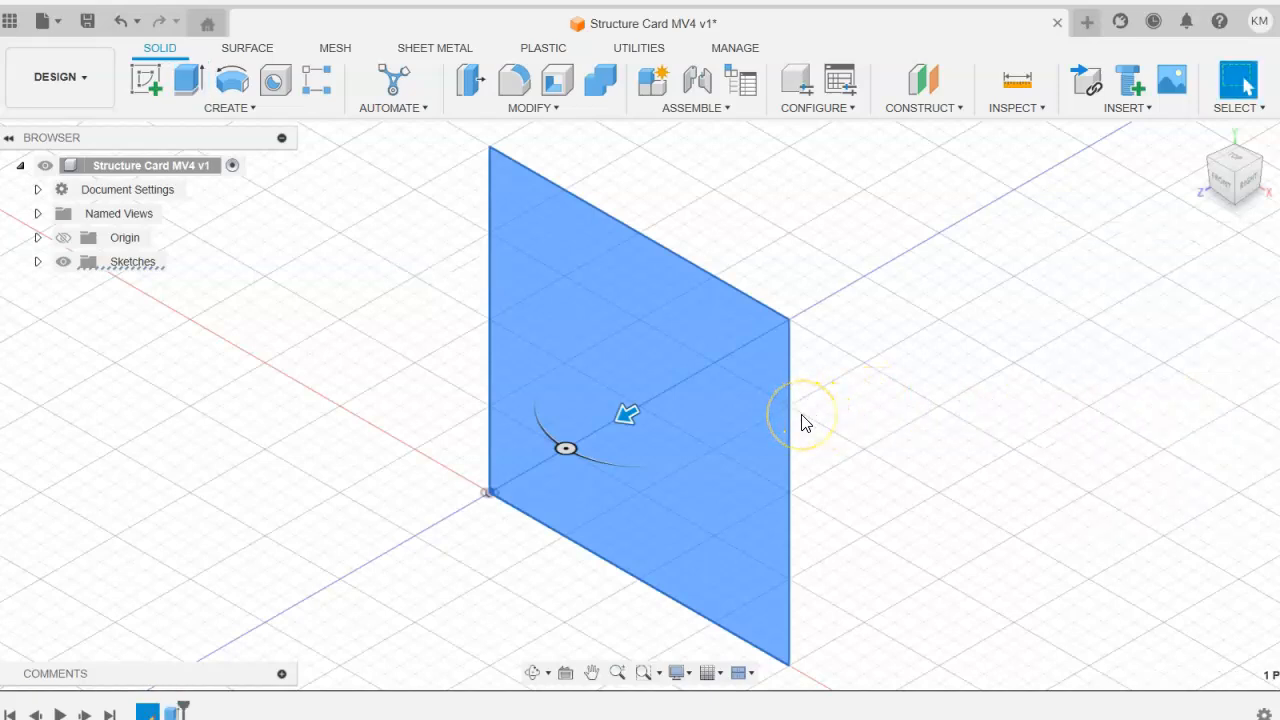
Step: Start a new sketch on the XY origin plane
scroll(789, 464, "down", 2)
scroll(782, 480, "down", 2)
middle_click_drag(700, 528, 781, 413, "shift")
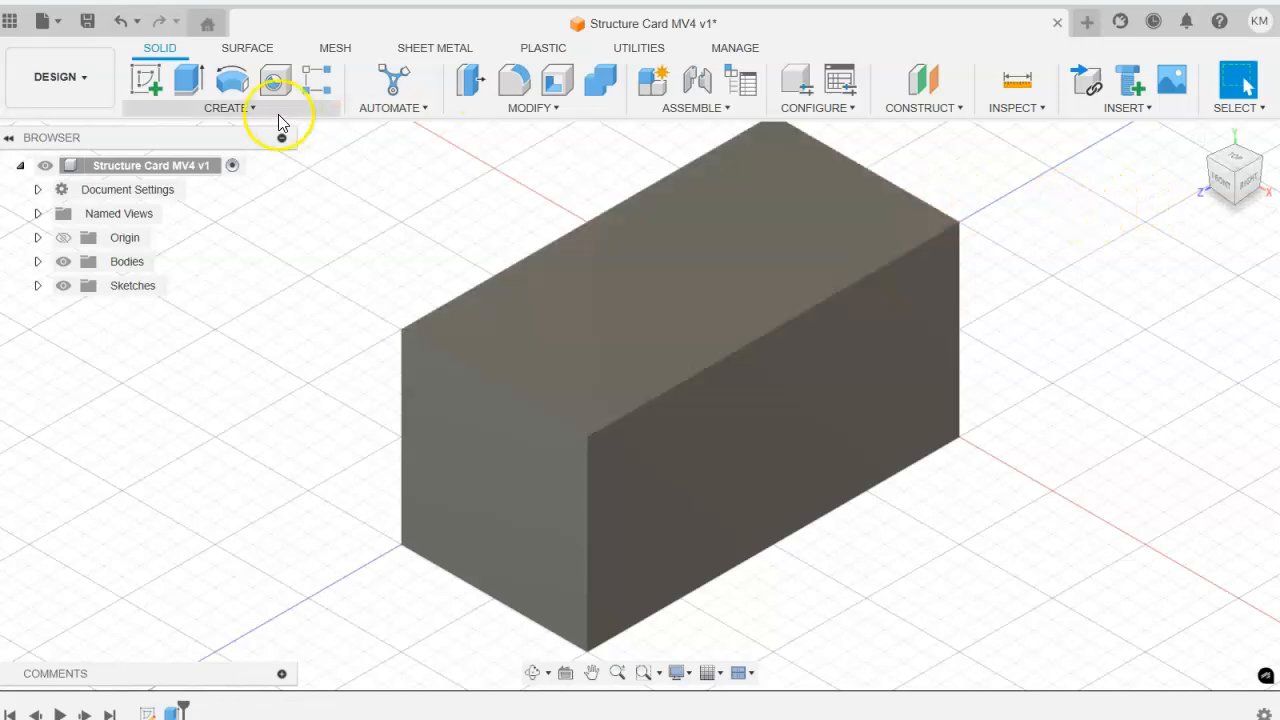
left_click(150, 86)
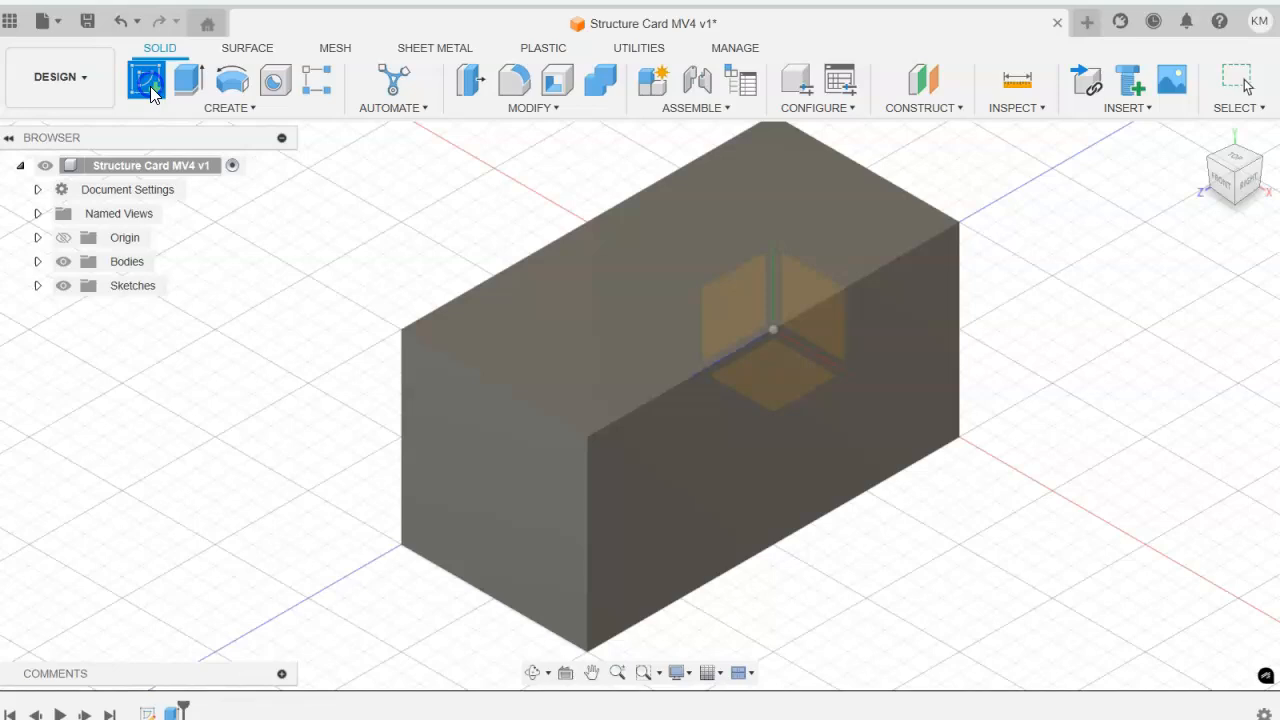
left_click(1218, 180)
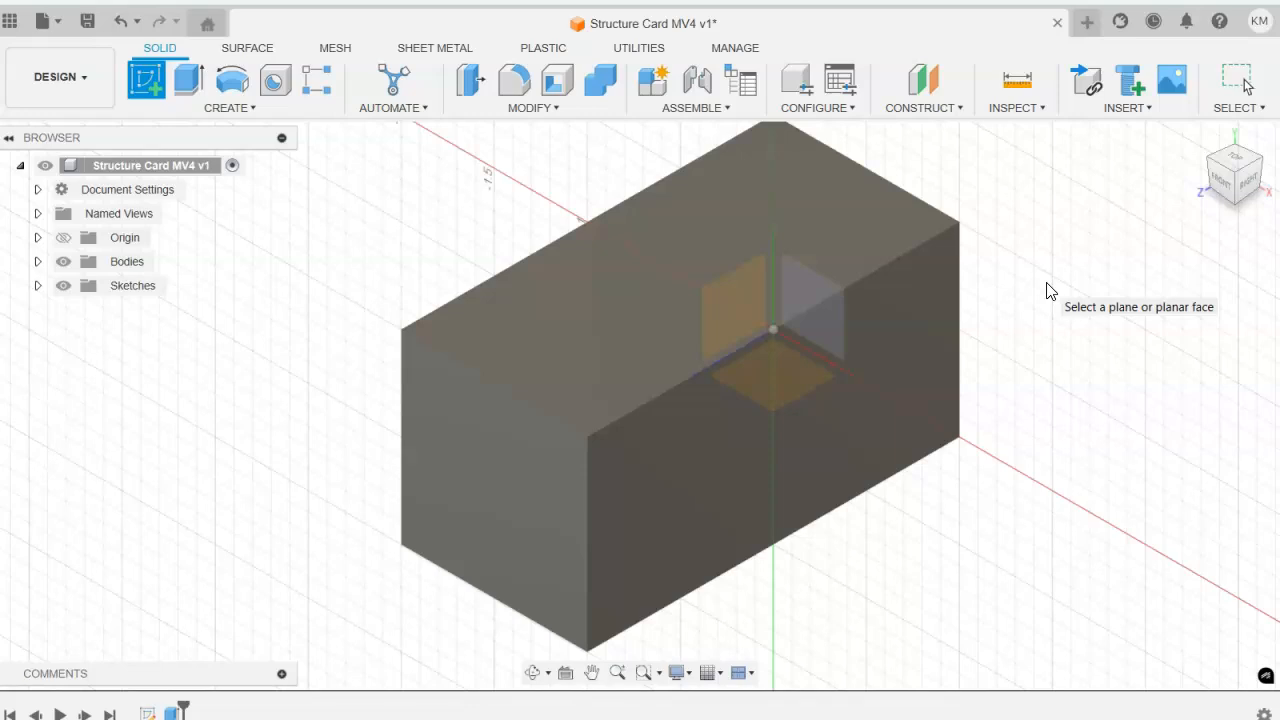
left_click(37, 238)
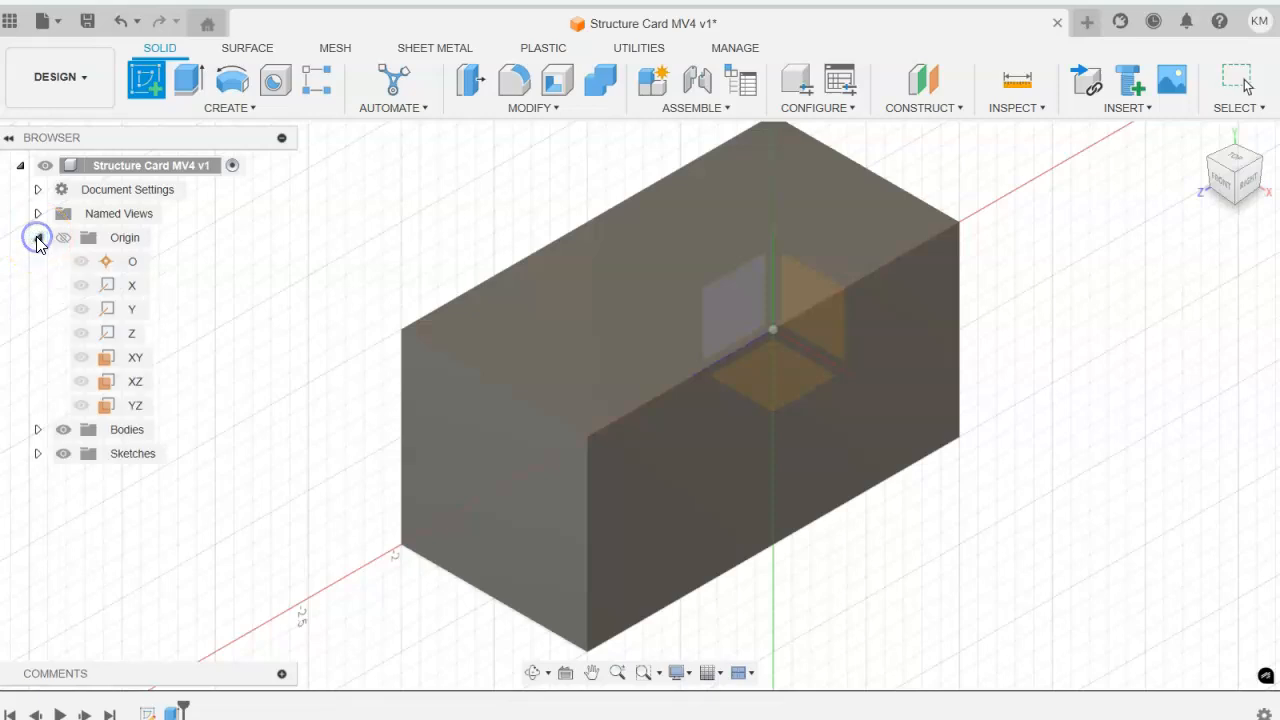
left_click(129, 362)
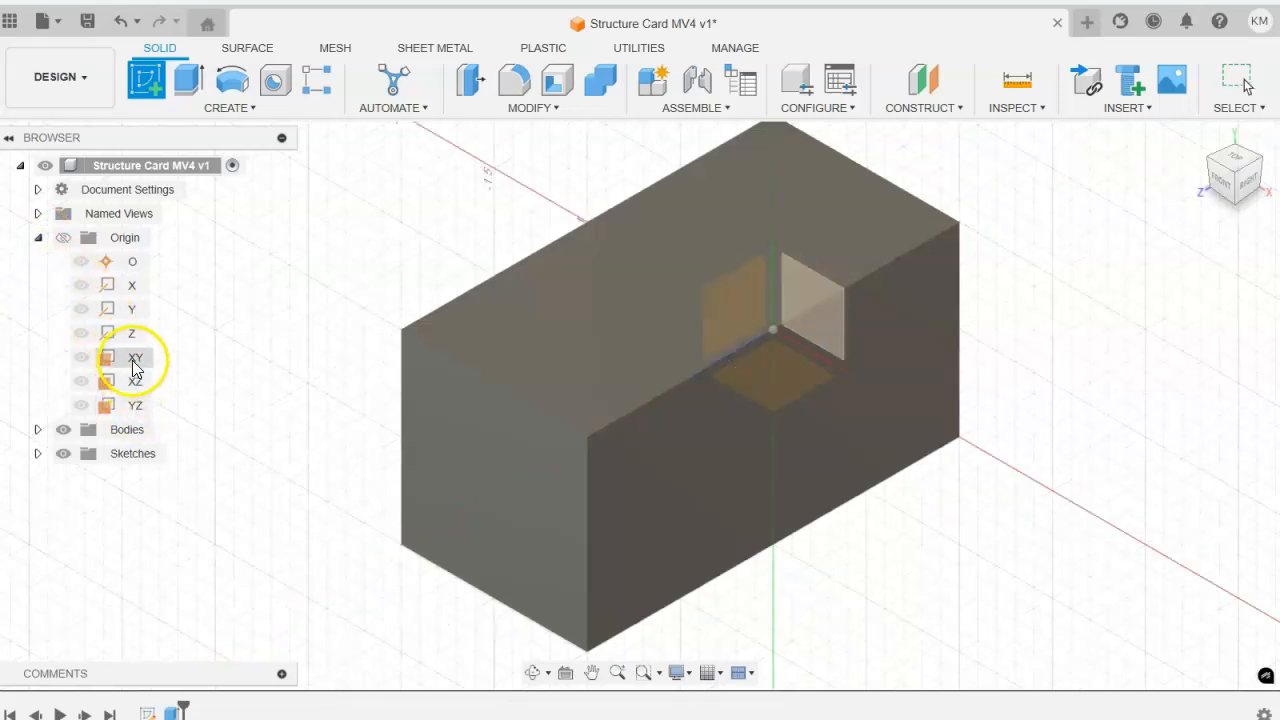
left_click(37, 238)
left_click(958, 280)
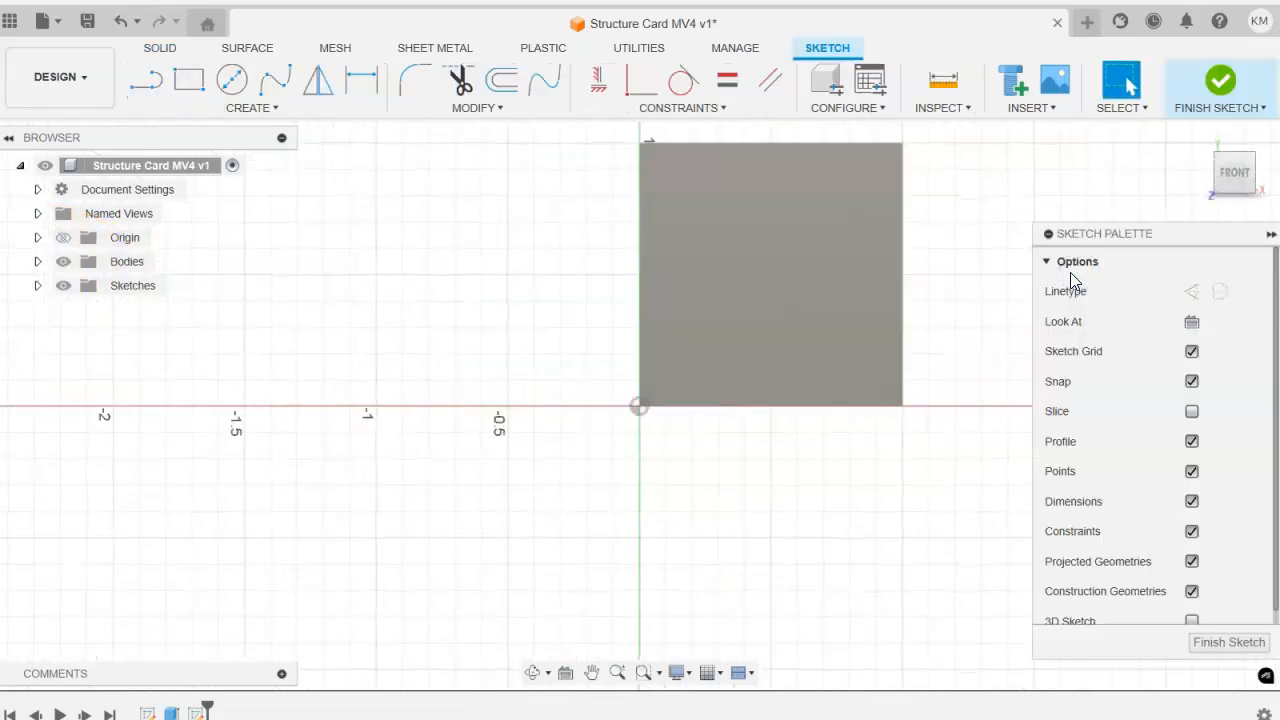
Step: Draw a closed right triangle with lines from the origin, about 1.9 in up the Y axis and about 1 in along negative X
middle_click_drag(889, 329, 923, 489)
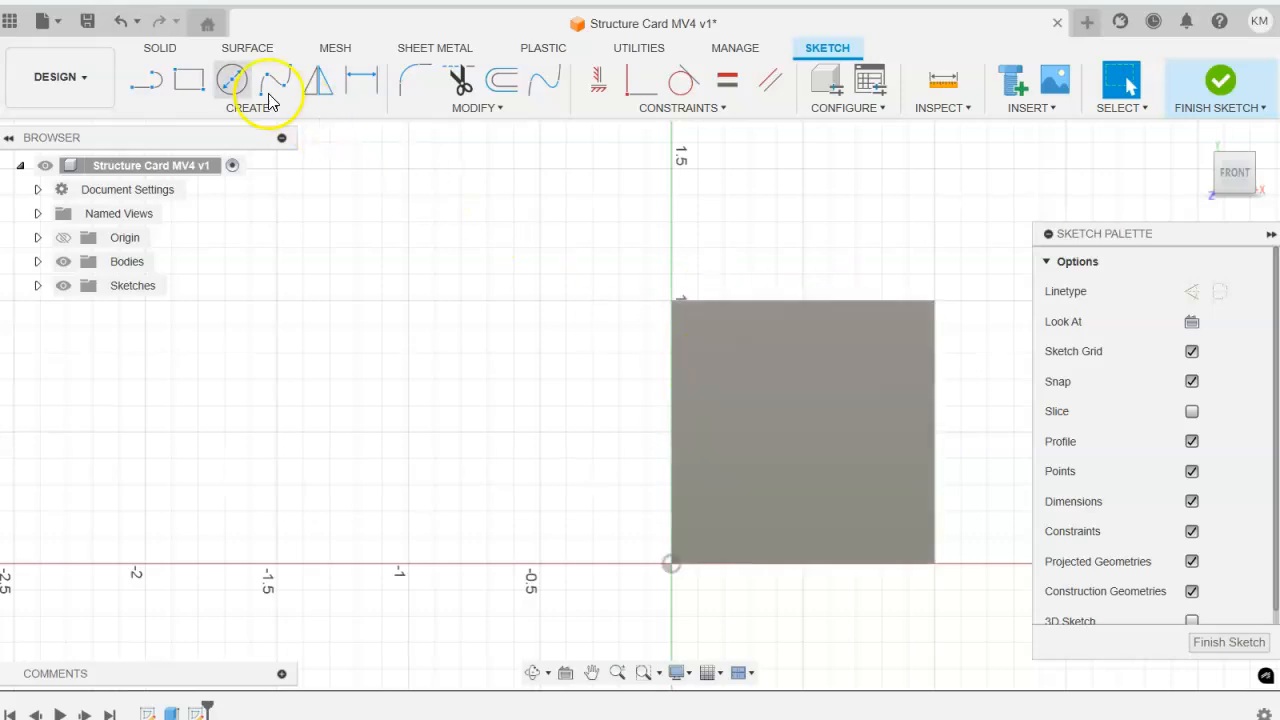
left_click(150, 90)
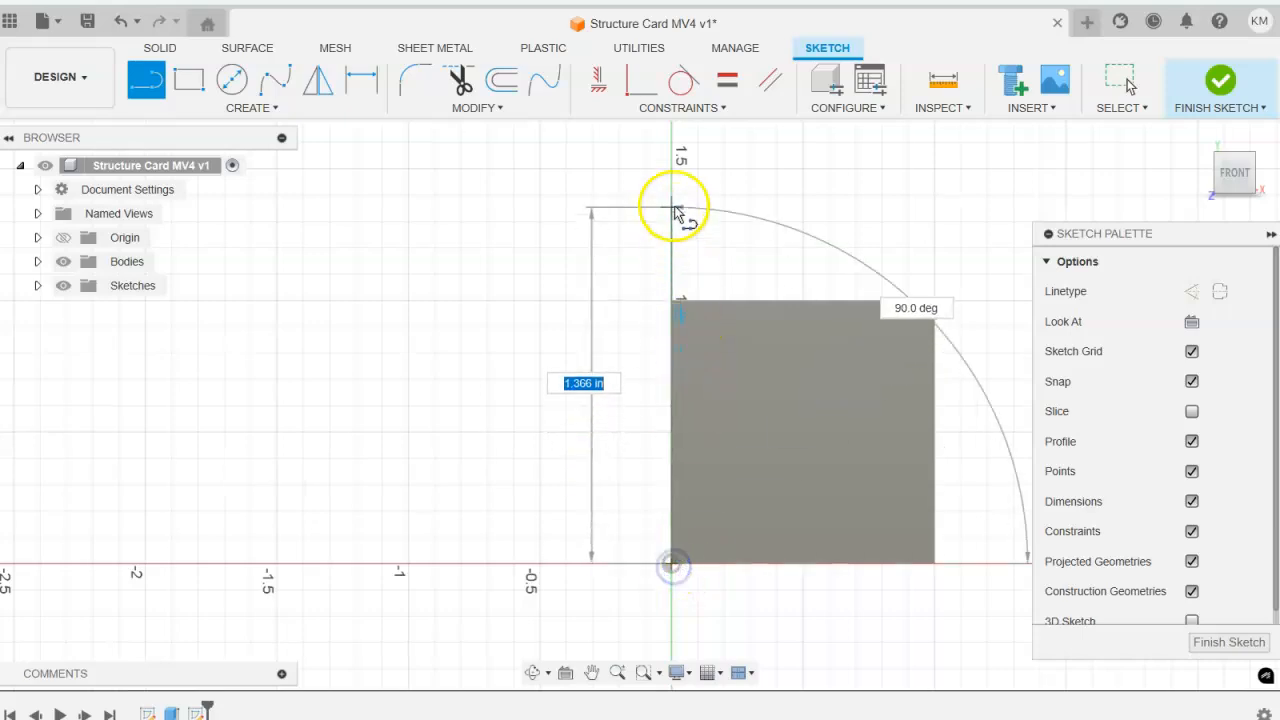
middle_click_drag(666, 235, 660, 303)
scroll(661, 304, "down", 1)
left_click(665, 162)
left_click(446, 579)
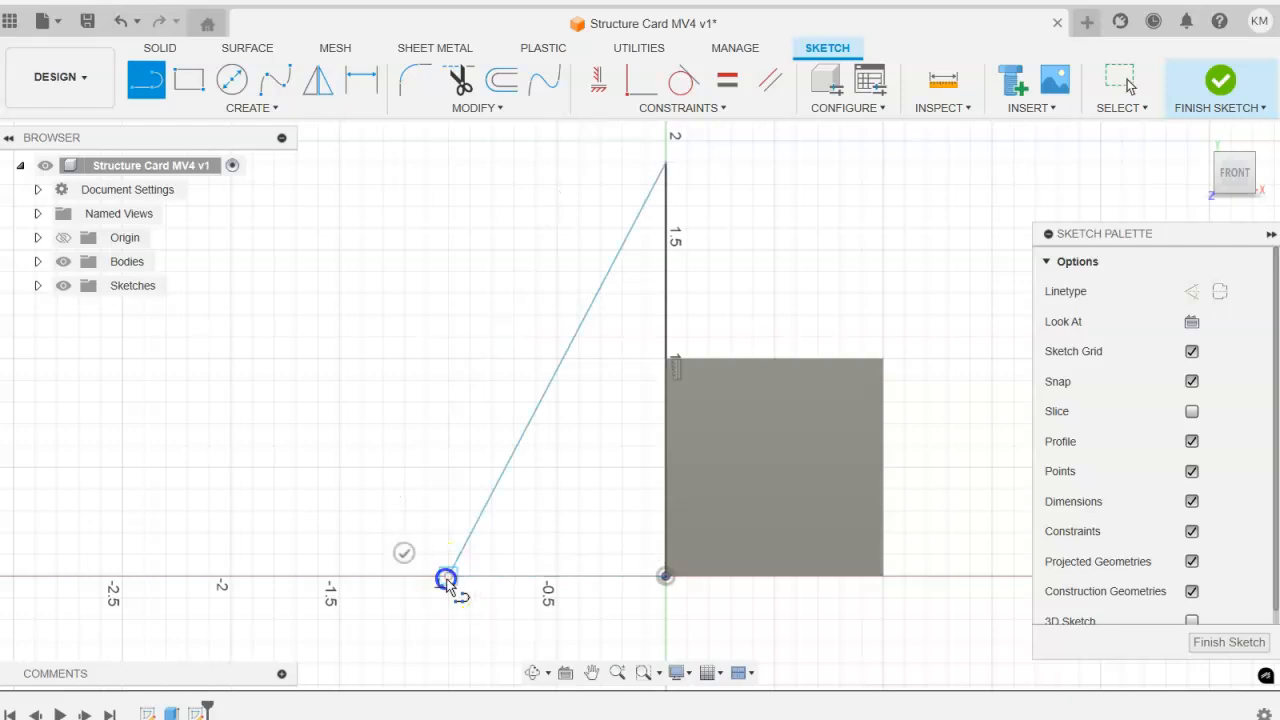
left_click(666, 576)
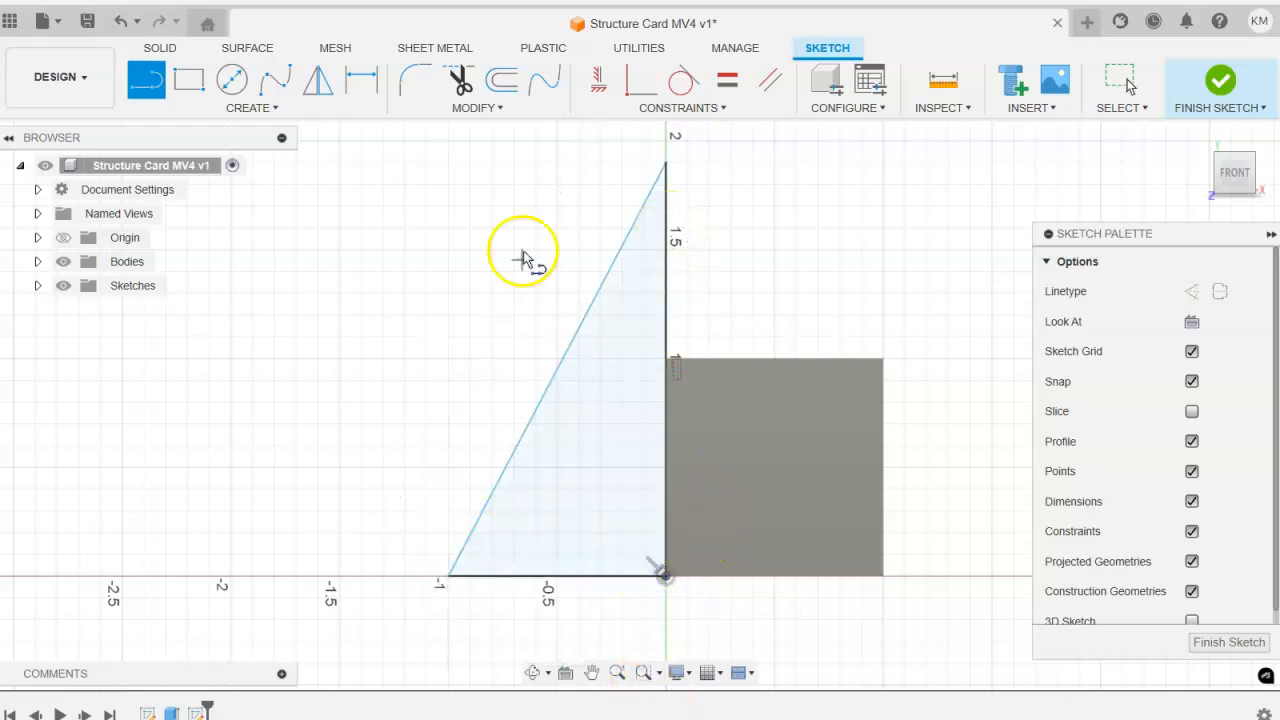
Step: Dimension the triangle's base at 1 in and its vertical edge at 2 in
left_click(367, 82)
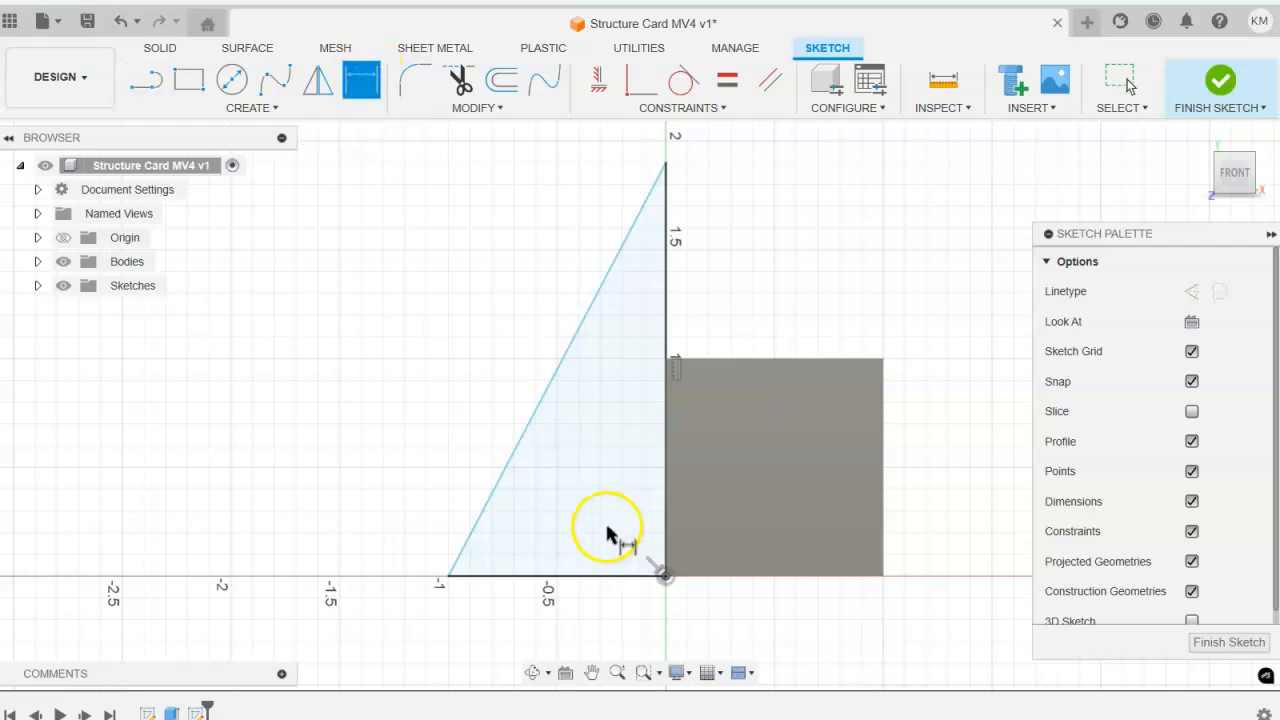
left_click(586, 578)
left_click(584, 614)
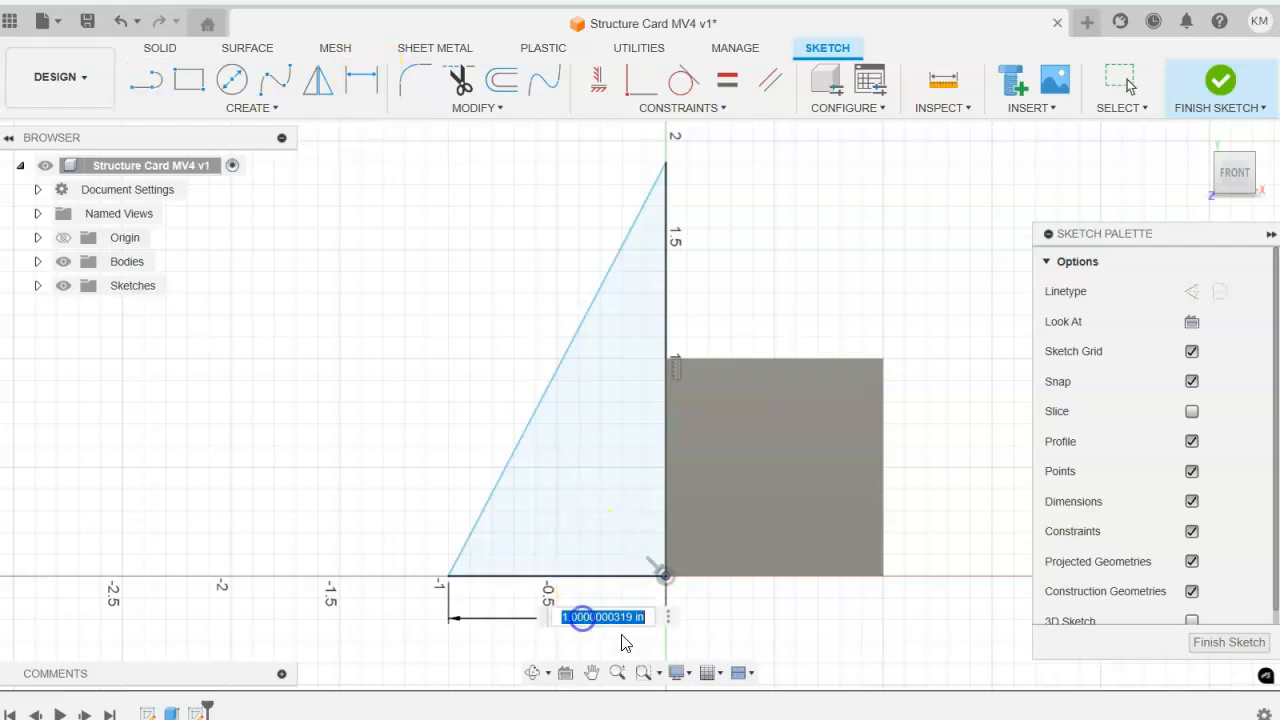
type("1")
key("Return")
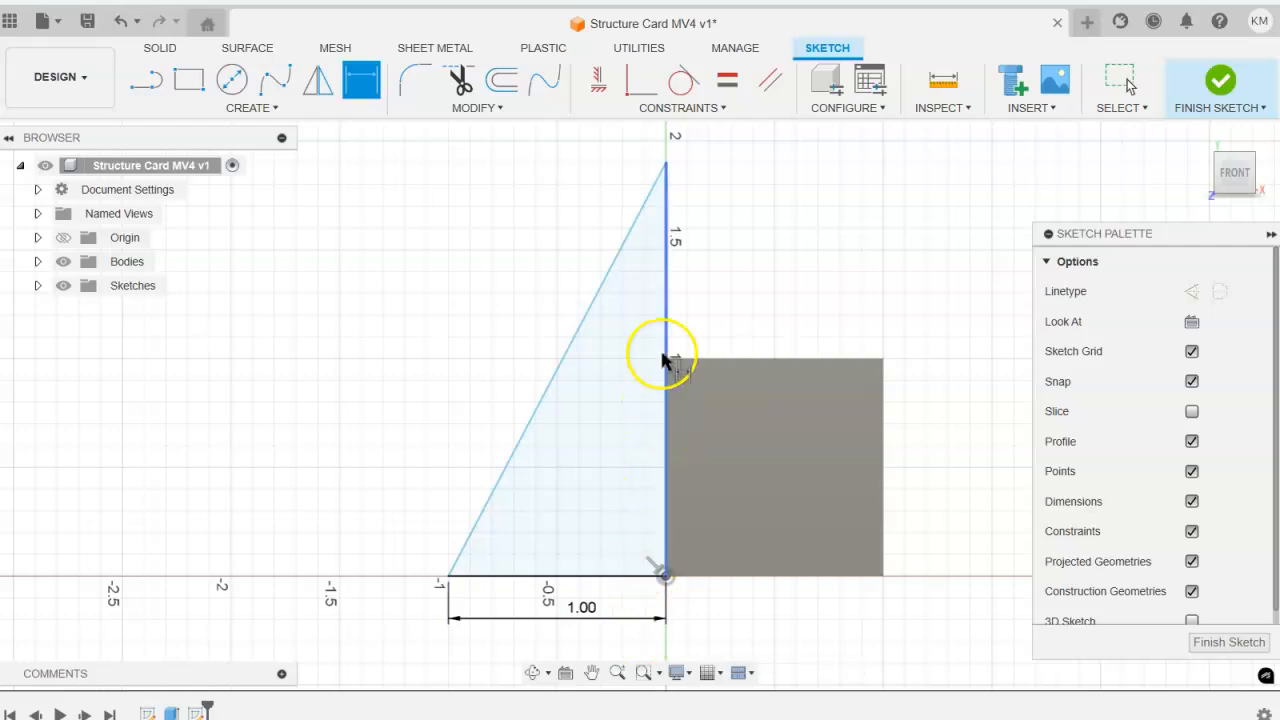
left_click(666, 304)
left_click(716, 311)
type("2")
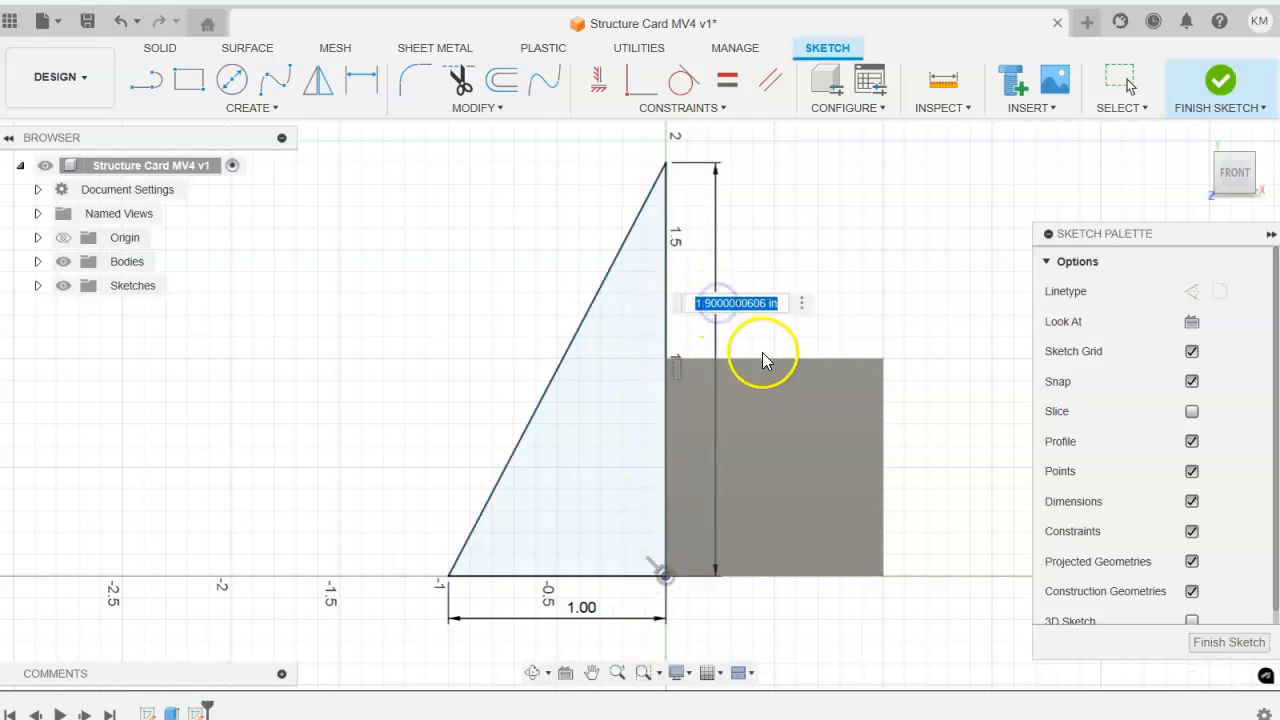
key("Return")
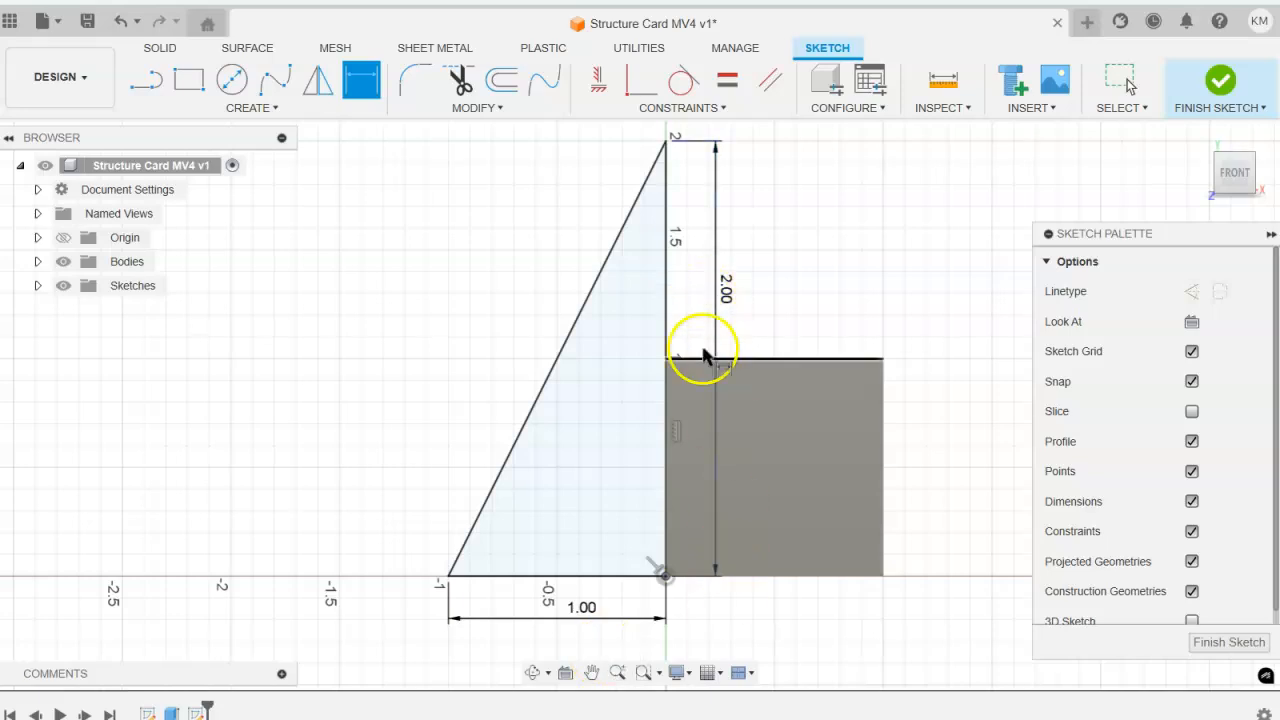
Step: Finish the sketch, consult the Multiview 4 drawing in the PDF, and extrude the triangle 1 in, joined to the block
left_click(1220, 82)
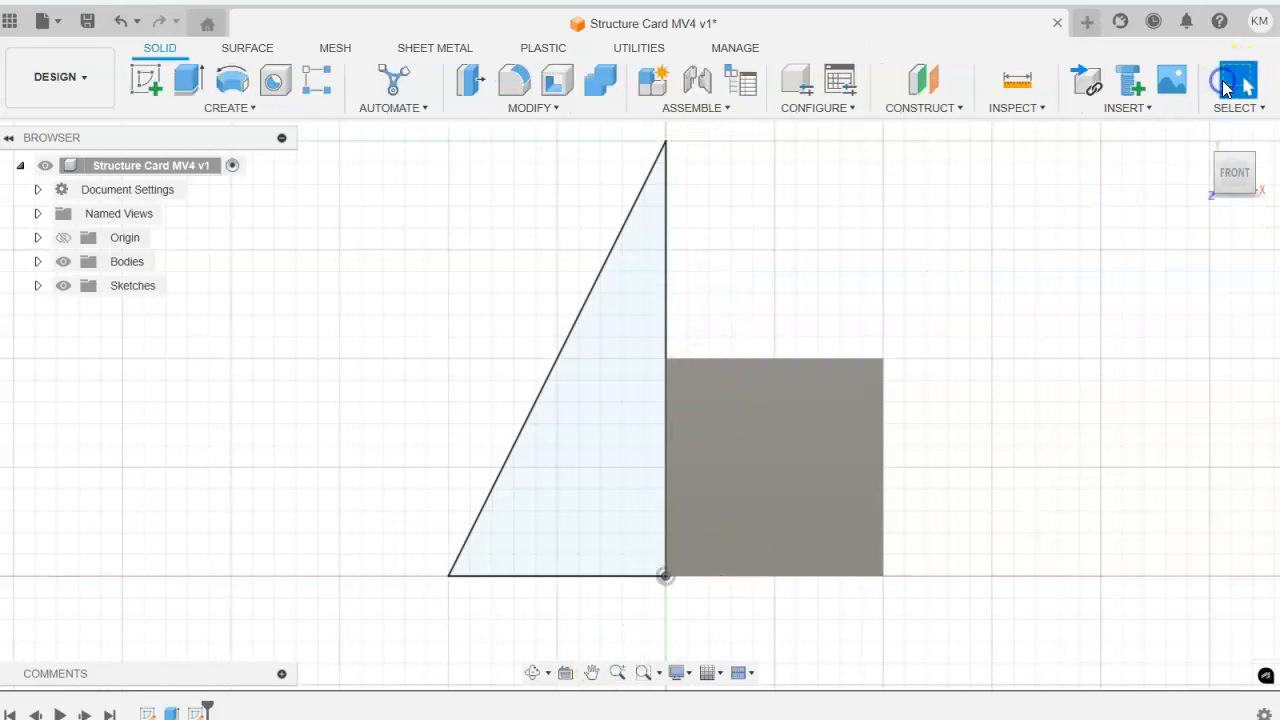
left_click(1198, 134)
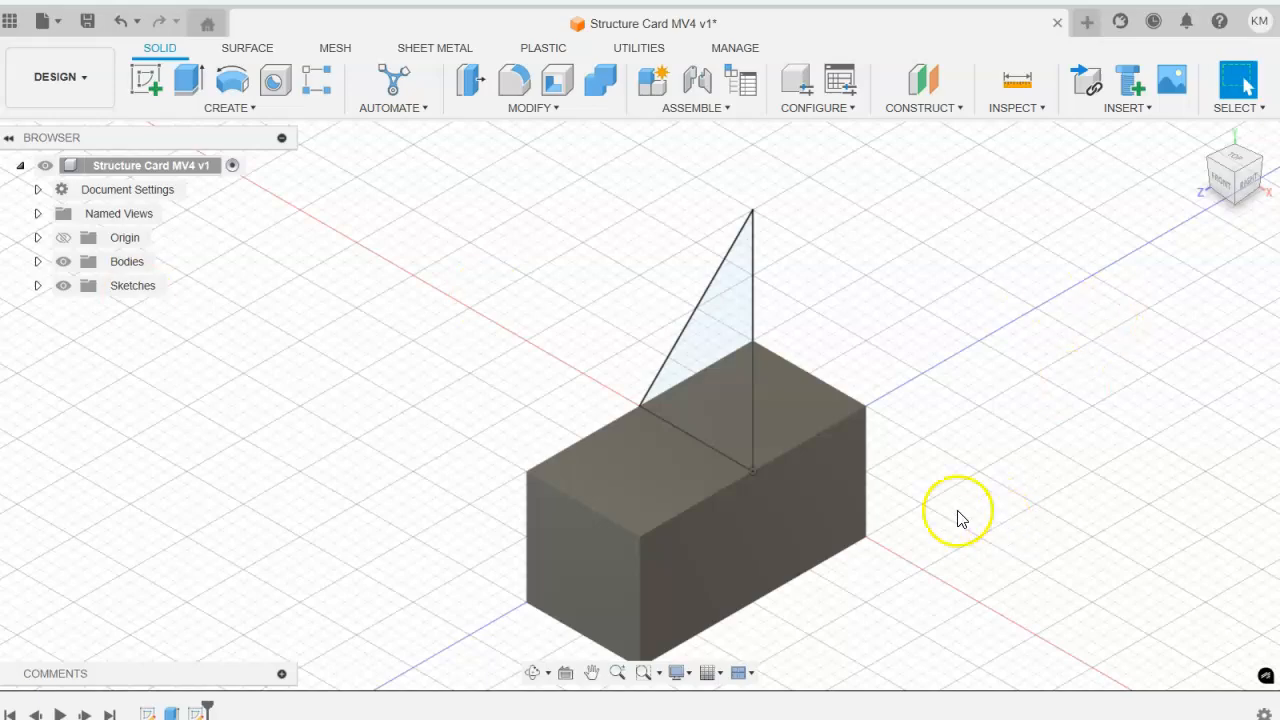
key("alt+Tab")
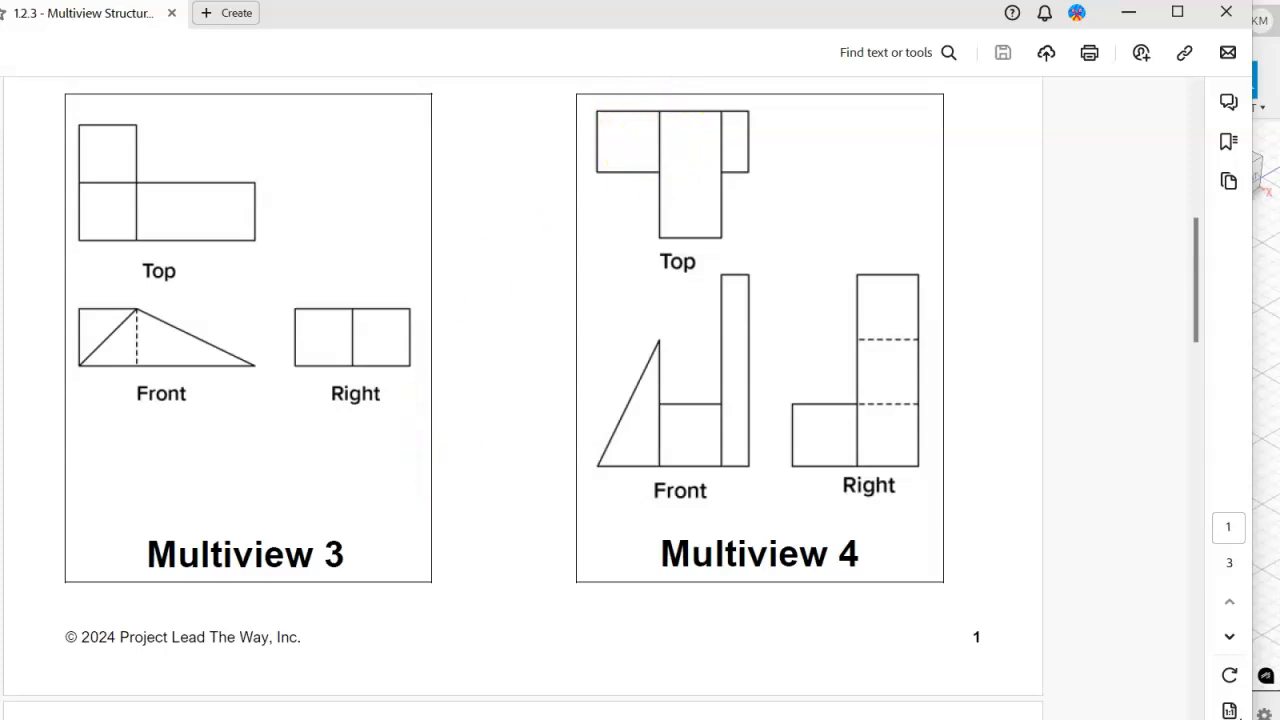
key("alt+Tab")
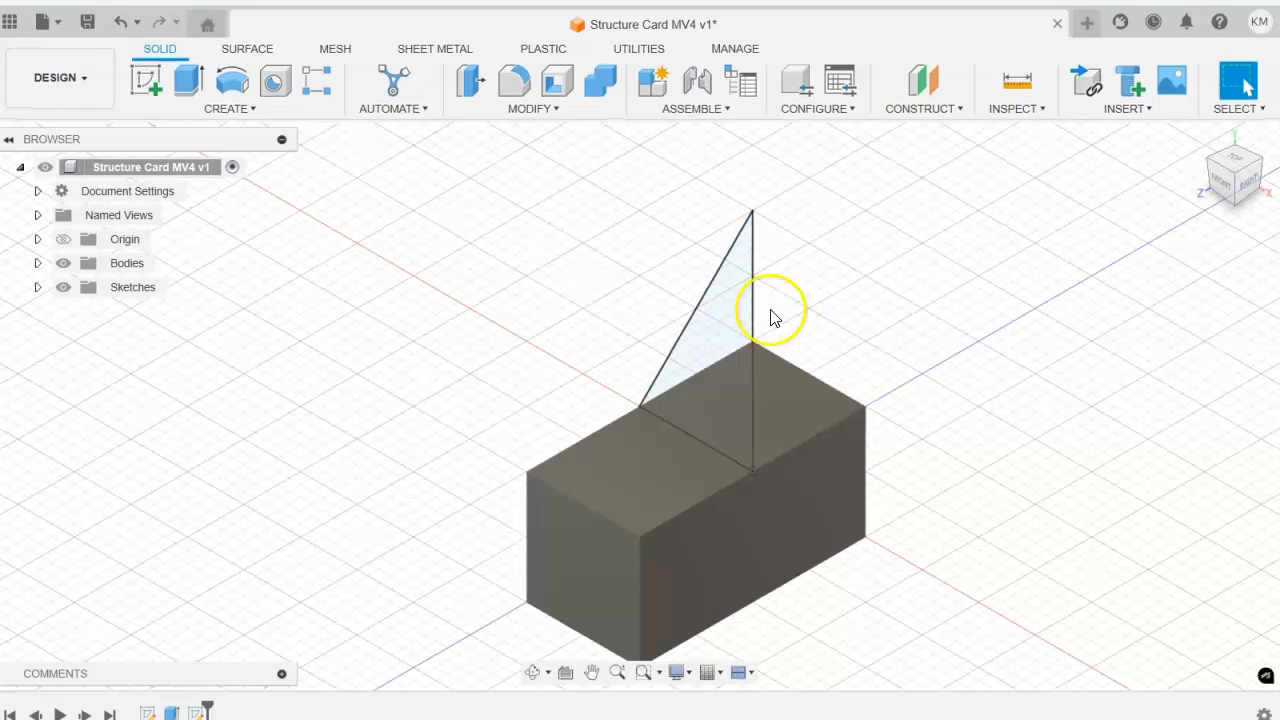
left_click(189, 80)
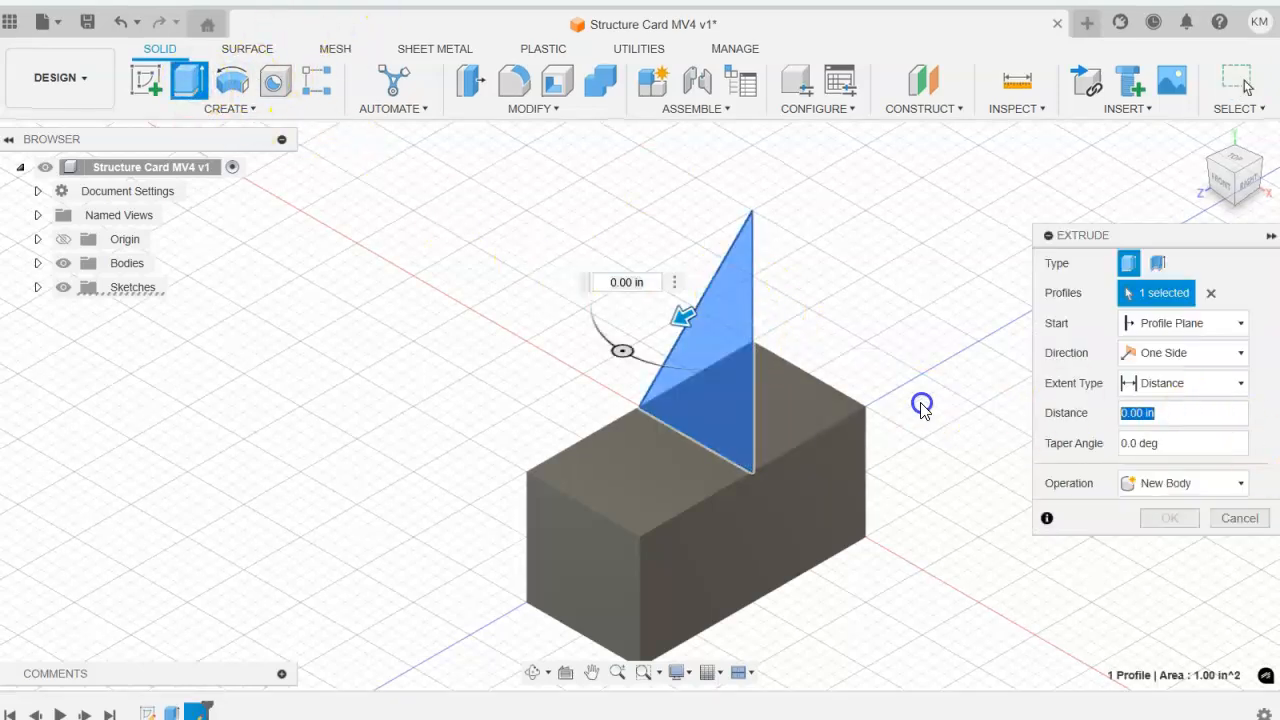
type("1")
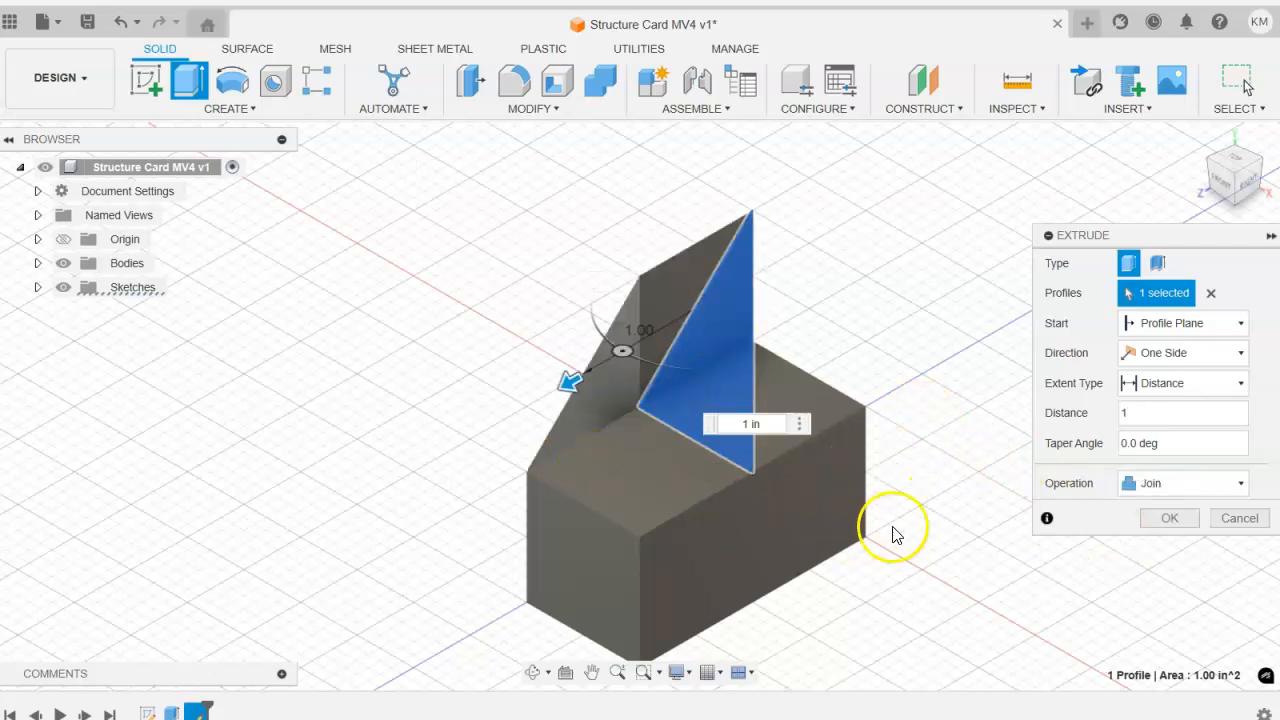
left_click(1170, 518)
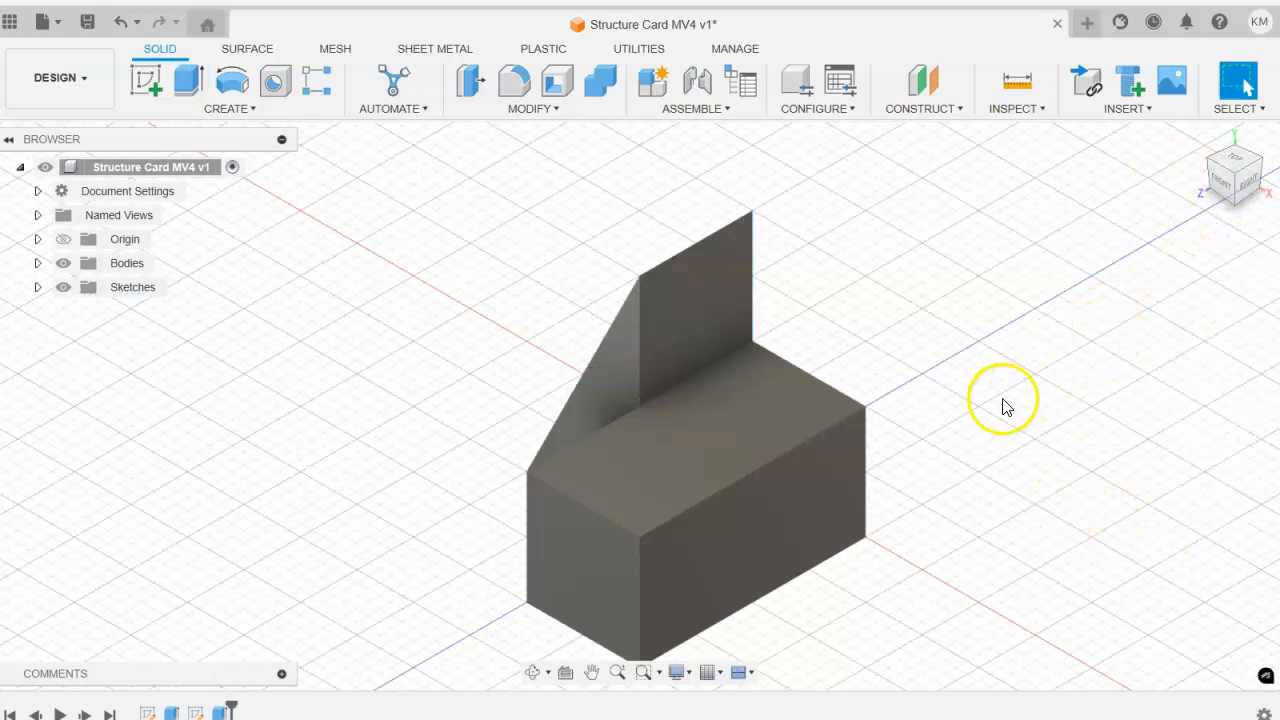
Step: Start a new sketch on the block's right side face
middle_click_drag(995, 428, 1029, 434, "shift")
middle_click_drag(766, 393, 694, 378, "shift")
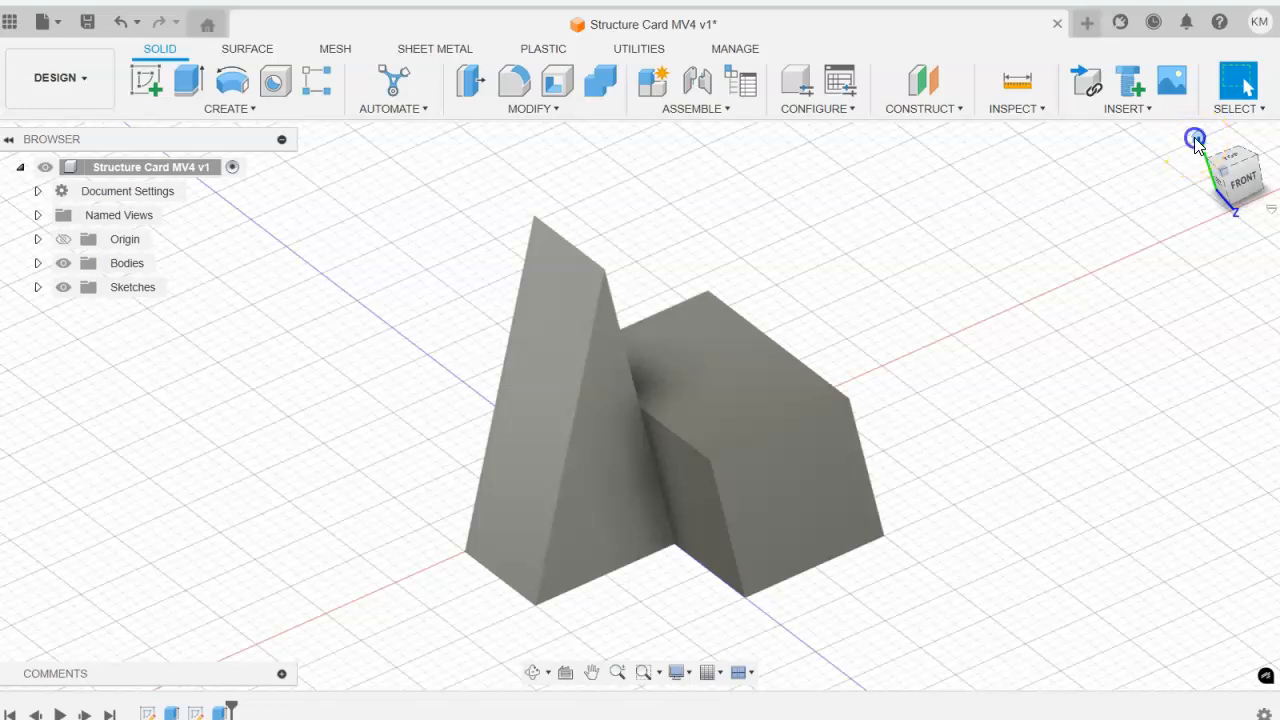
left_click(1195, 139)
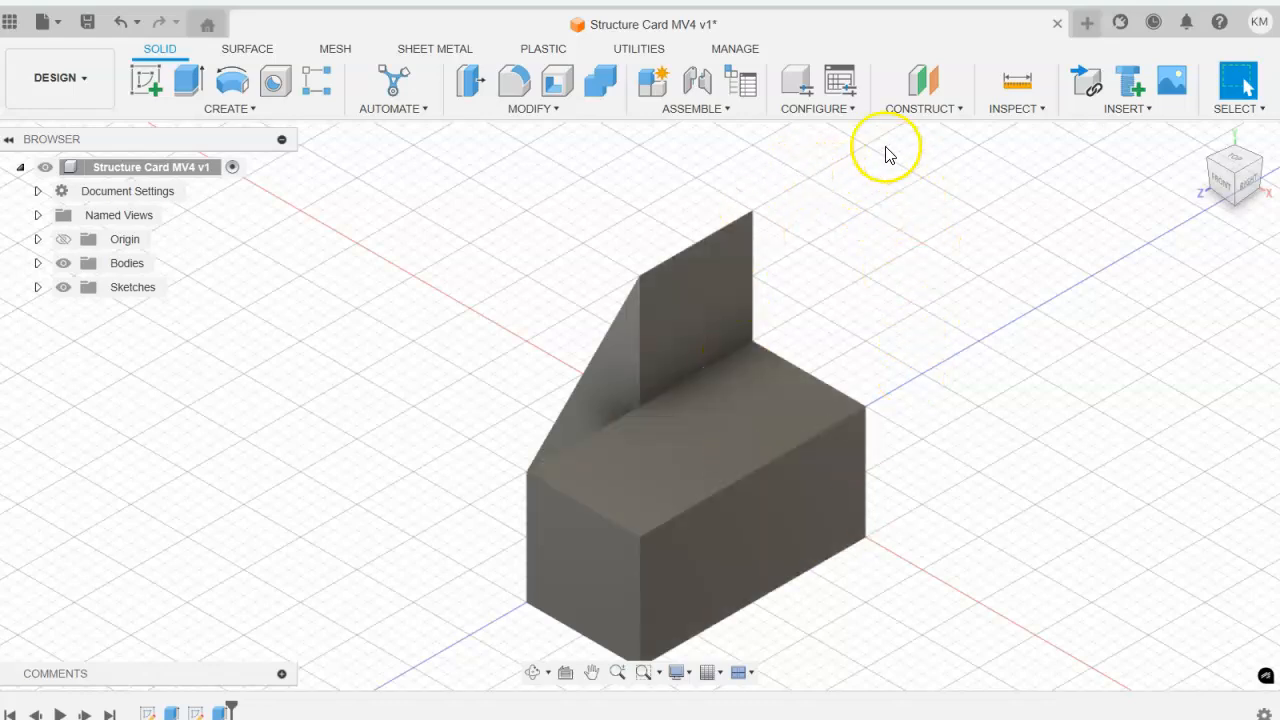
left_click(142, 86)
left_click(782, 485)
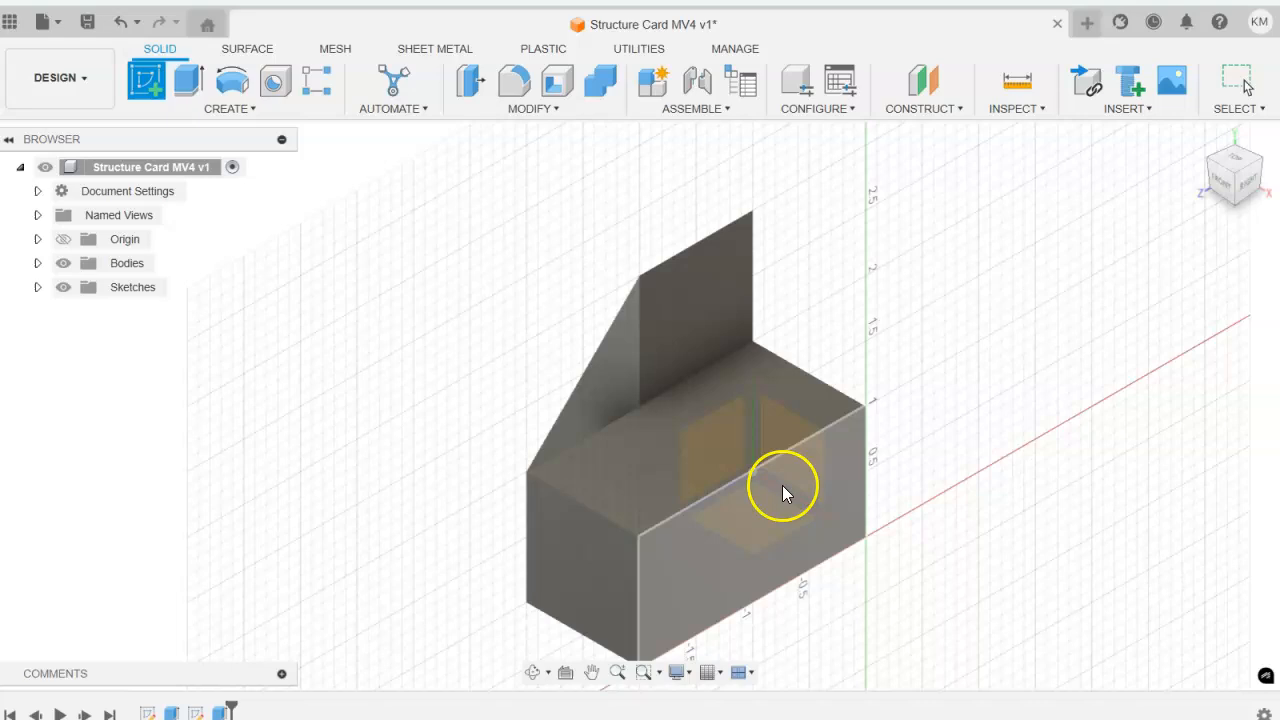
left_click(689, 573)
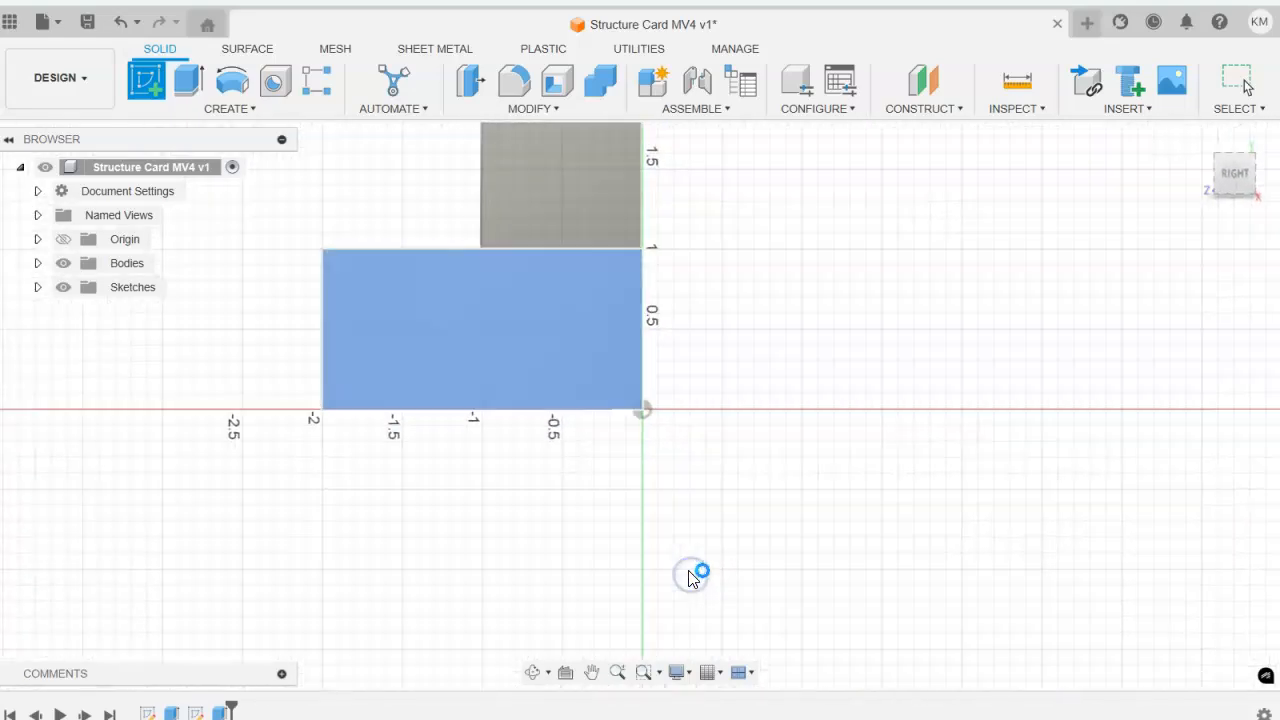
left_click_drag(767, 398, 771, 414)
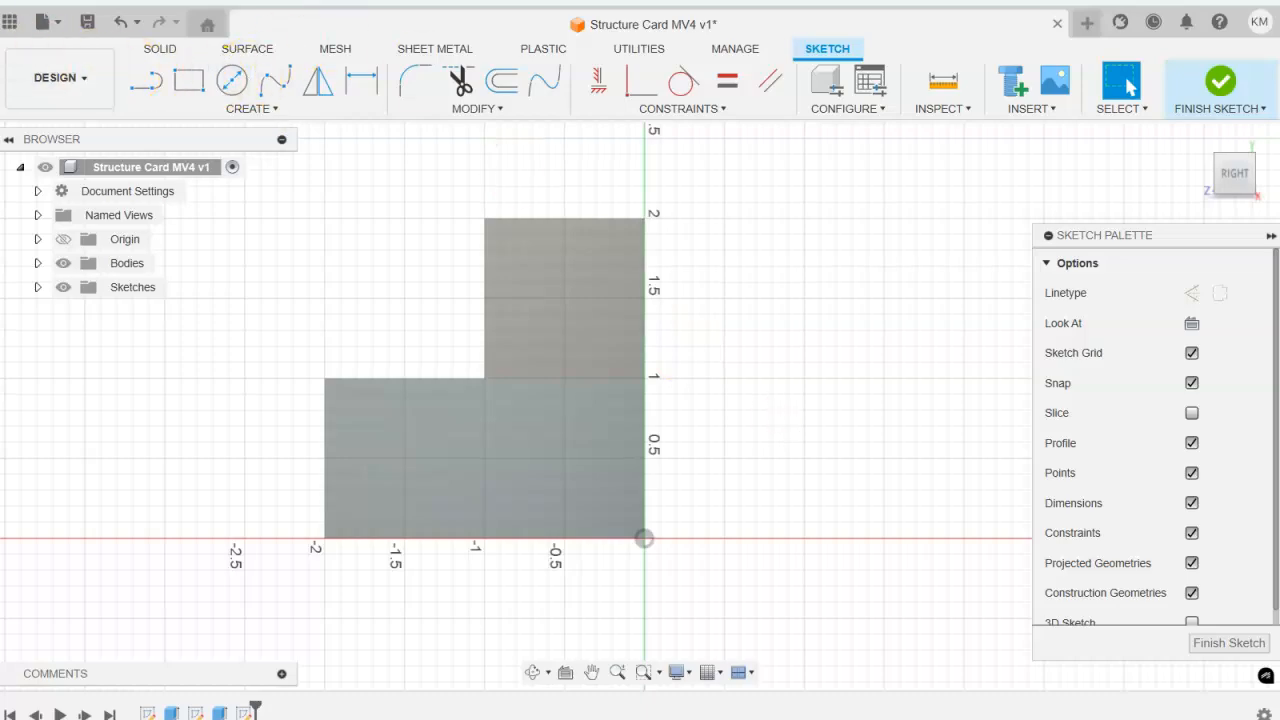
Step: Check the Multiview 4 drawing in the PDF and draw a rectangle from the origin, about 1 in wide and 3.1 in tall
key("alt+Tab")
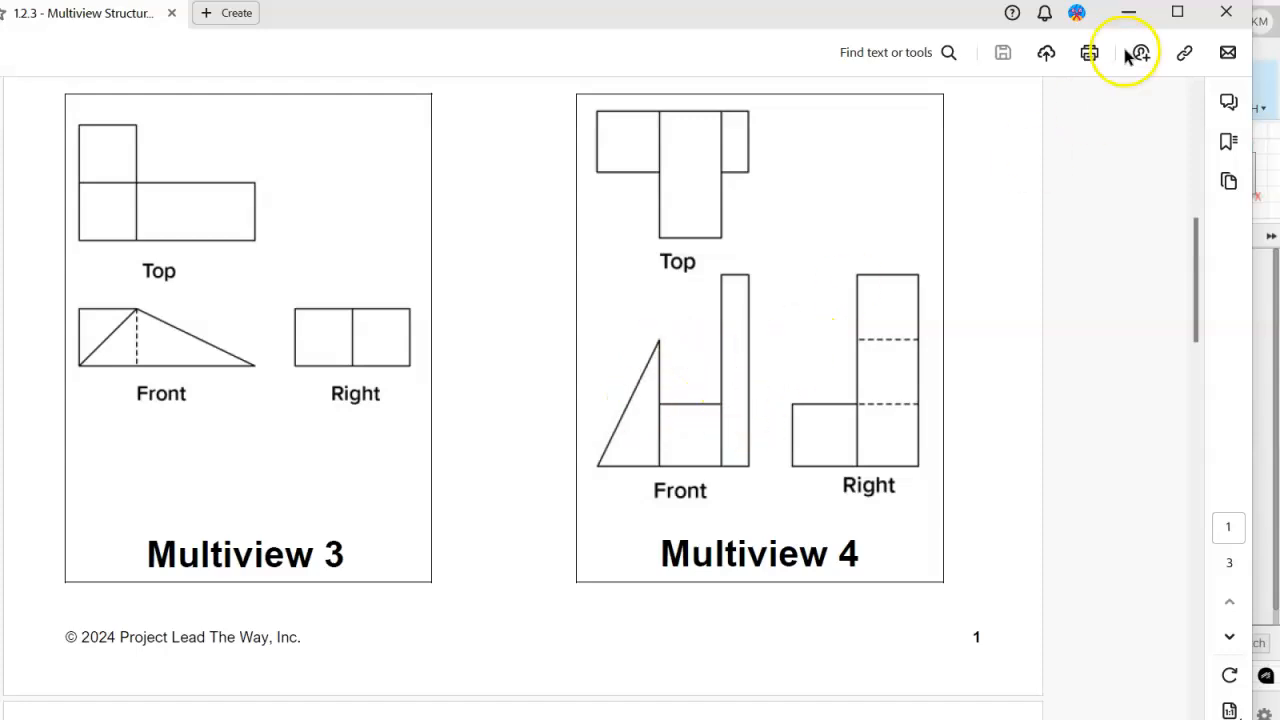
key("alt+Tab")
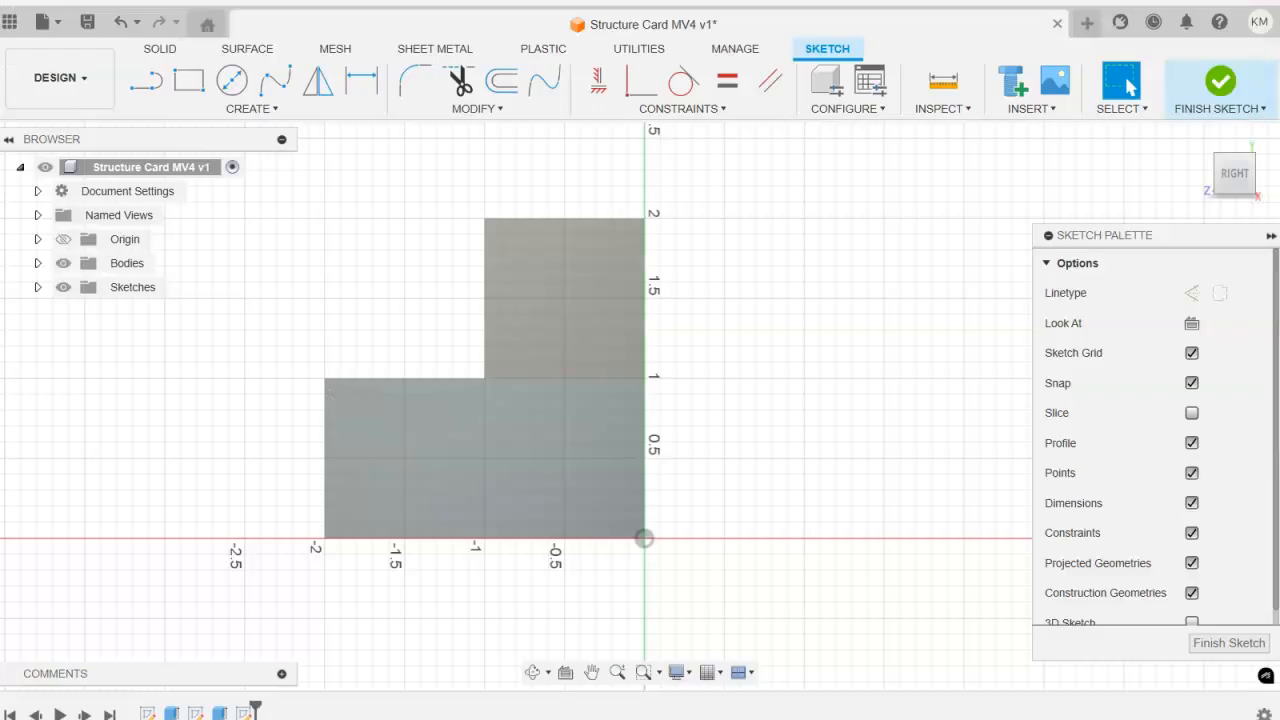
left_click(189, 80)
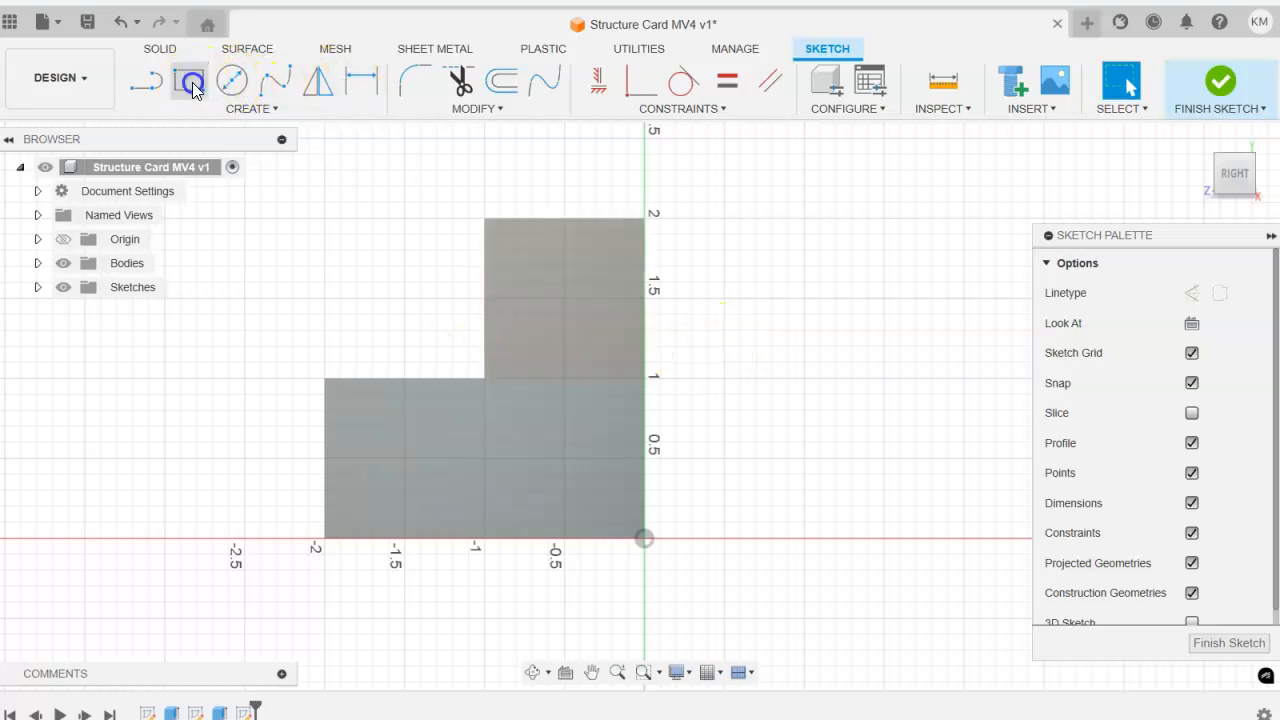
left_click(644, 541)
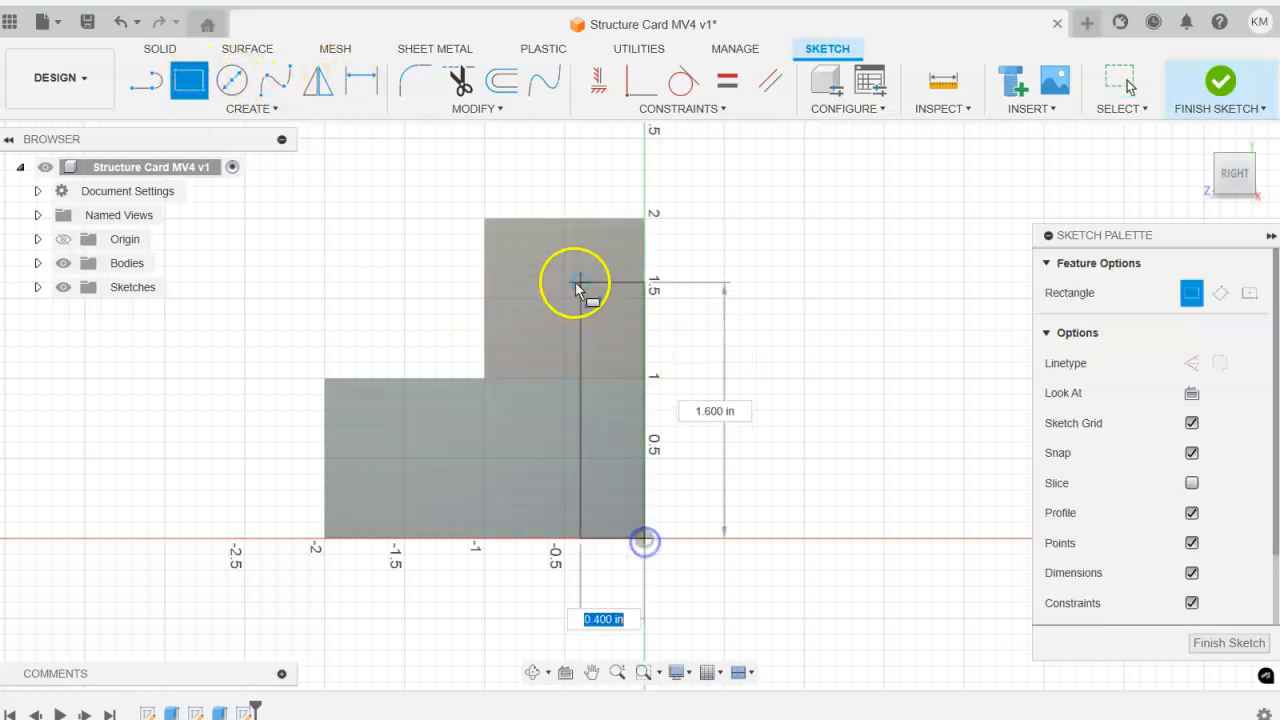
scroll(543, 271, "down", 3)
middle_click_drag(529, 206, 519, 330)
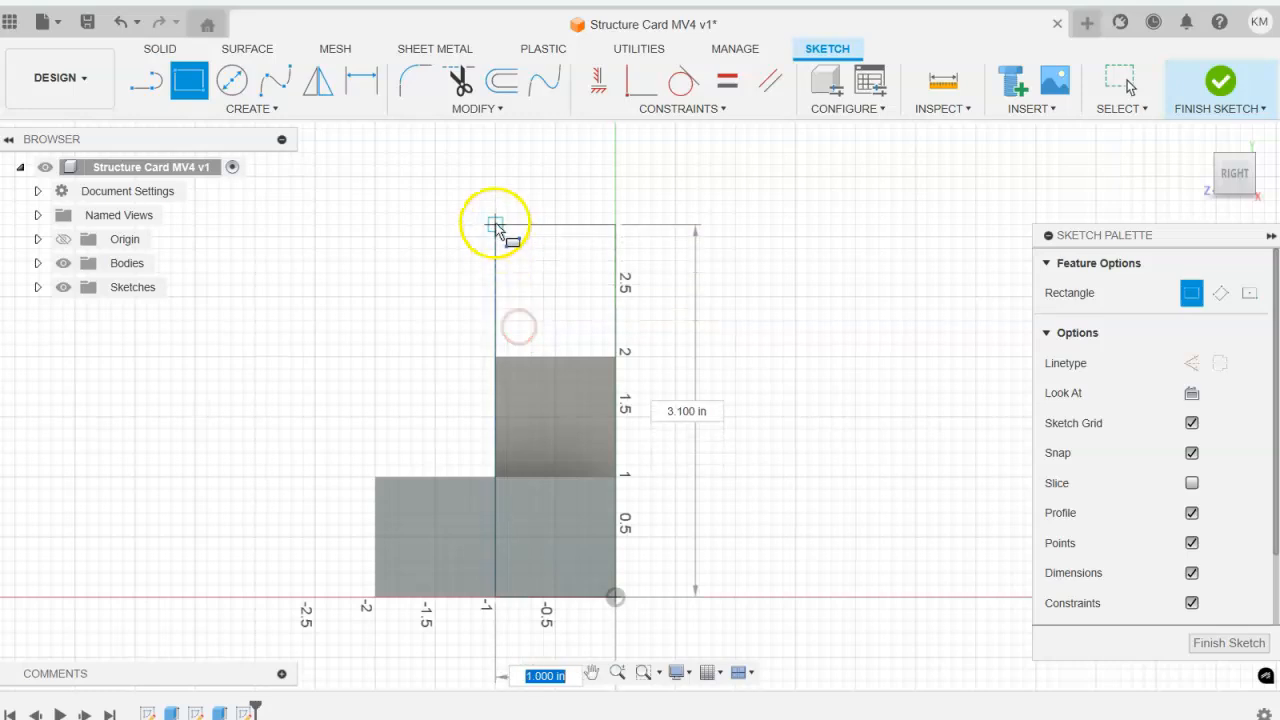
left_click(495, 225)
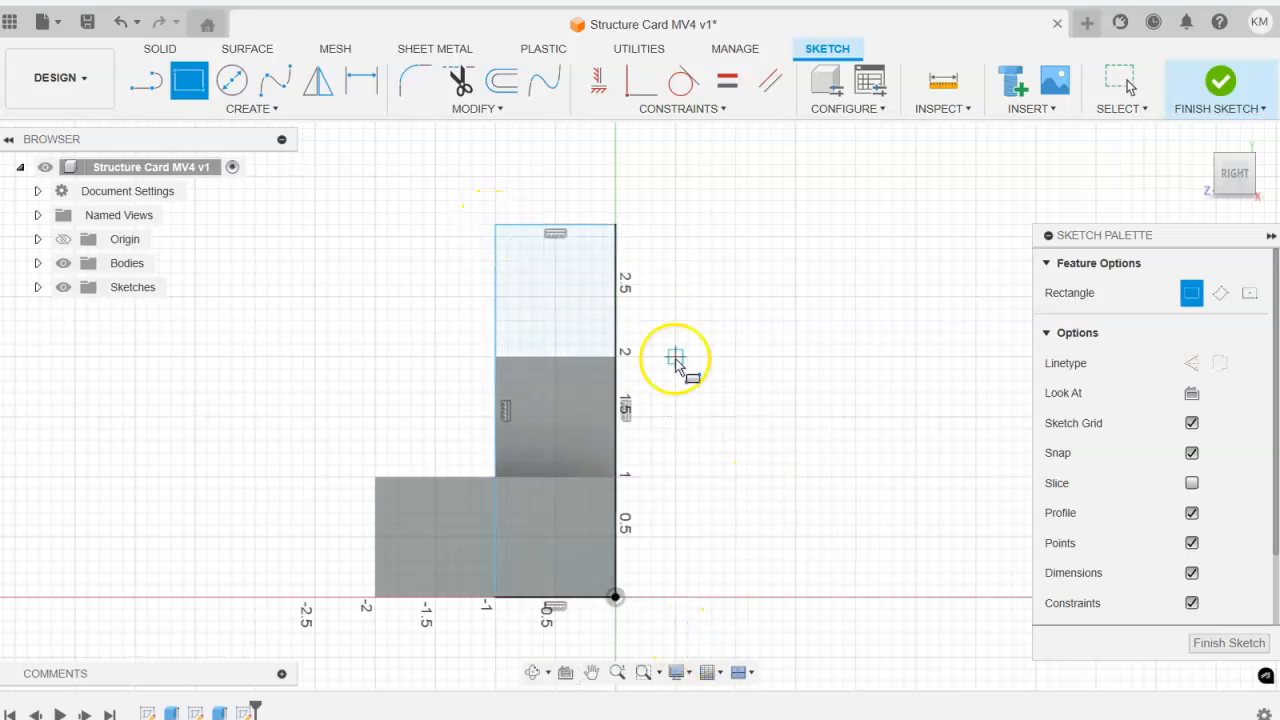
Step: Dimension the rectangle's height at 3 in and its width at 1 in
left_click(364, 82)
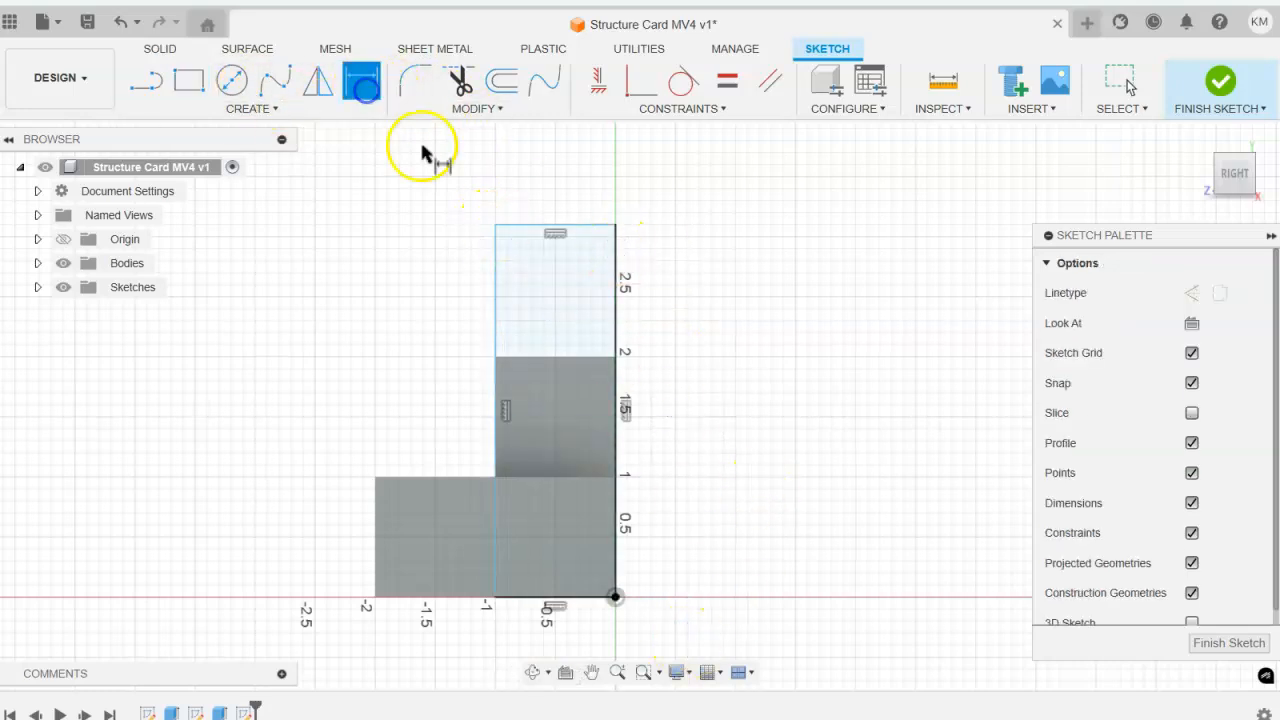
left_click(615, 262)
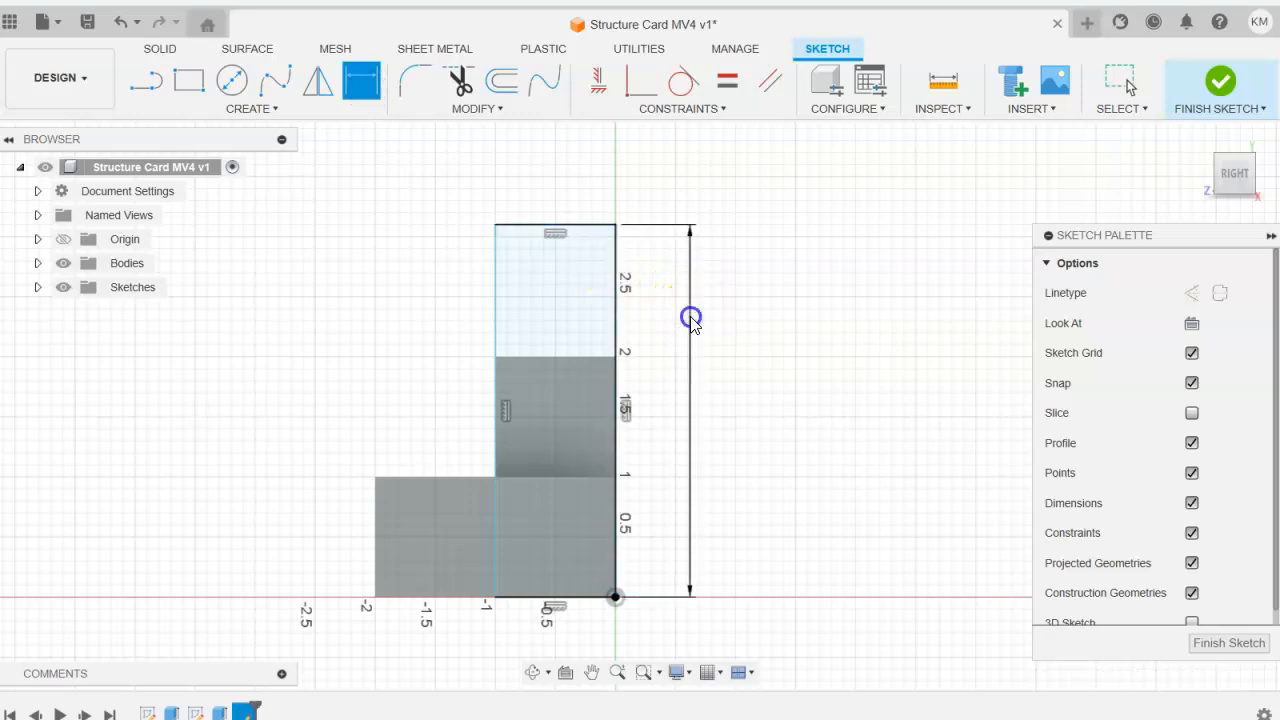
left_click(689, 316)
type("3")
key("Return")
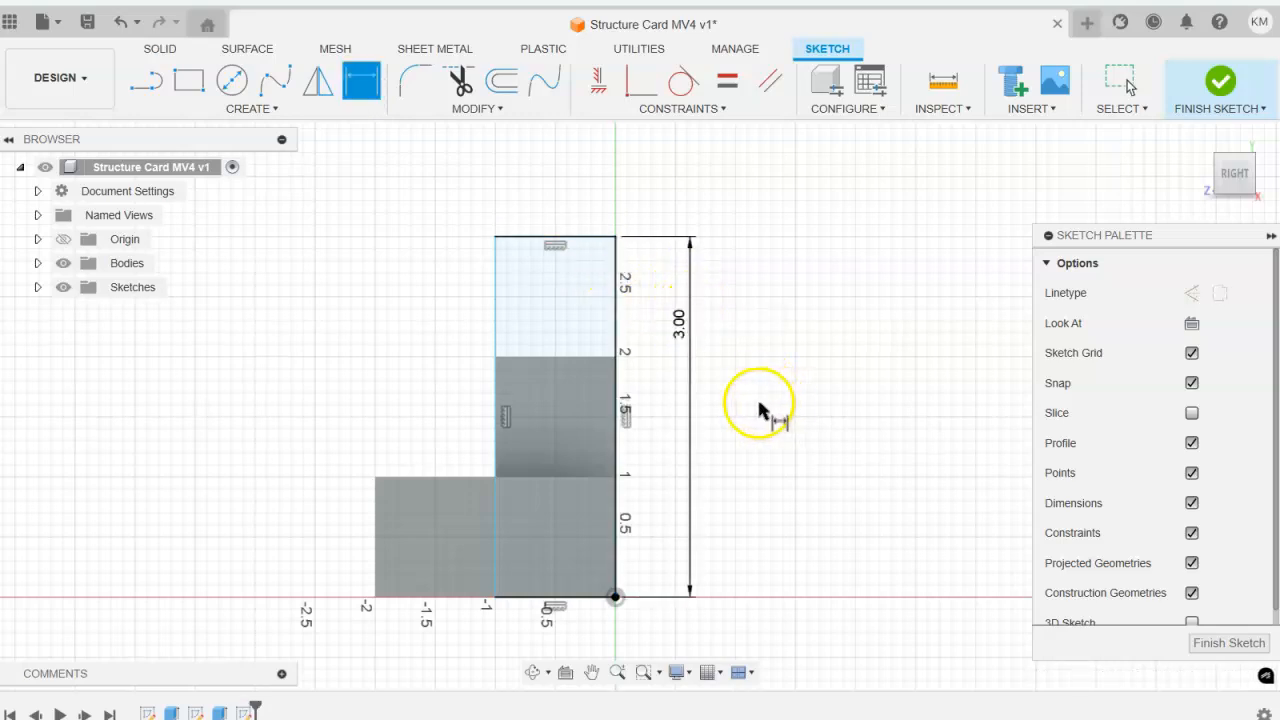
left_click(567, 240)
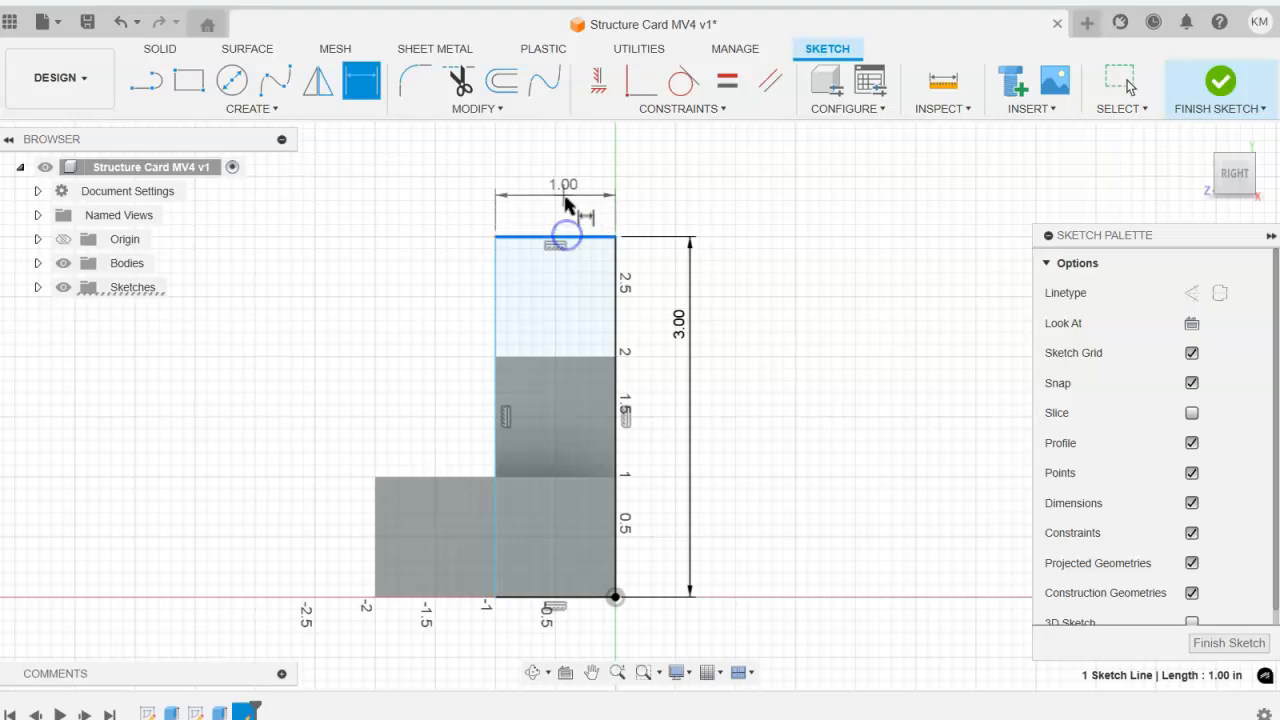
left_click(573, 204)
key("Return")
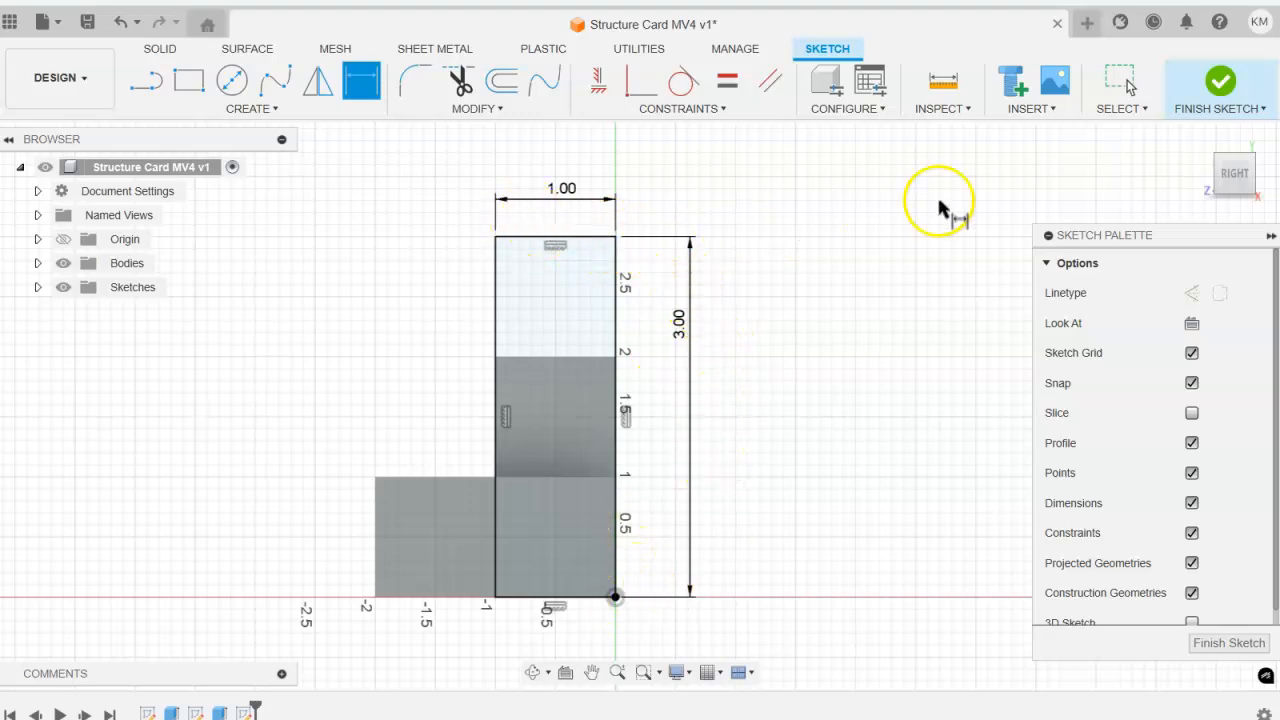
Step: Finish the sketch and extrude both of the rectangle's profiles outward 0.5 in, joined to the existing body
left_click(1221, 84)
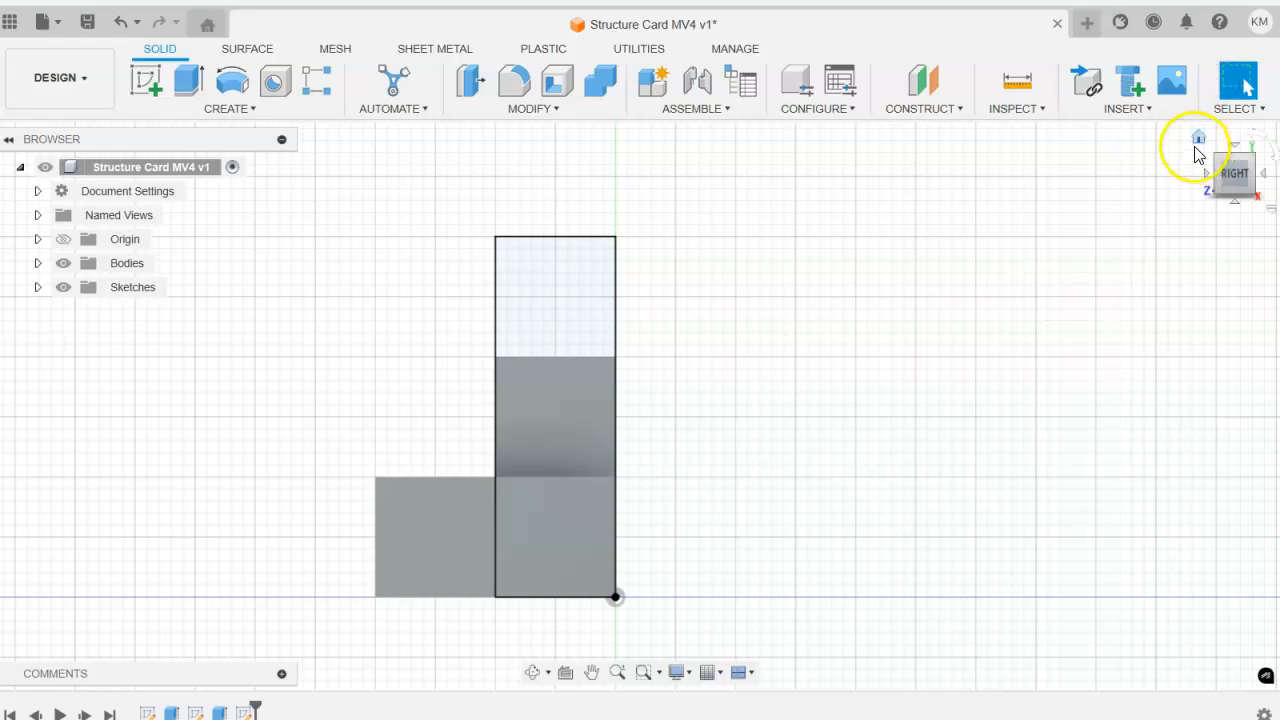
left_click(1201, 140)
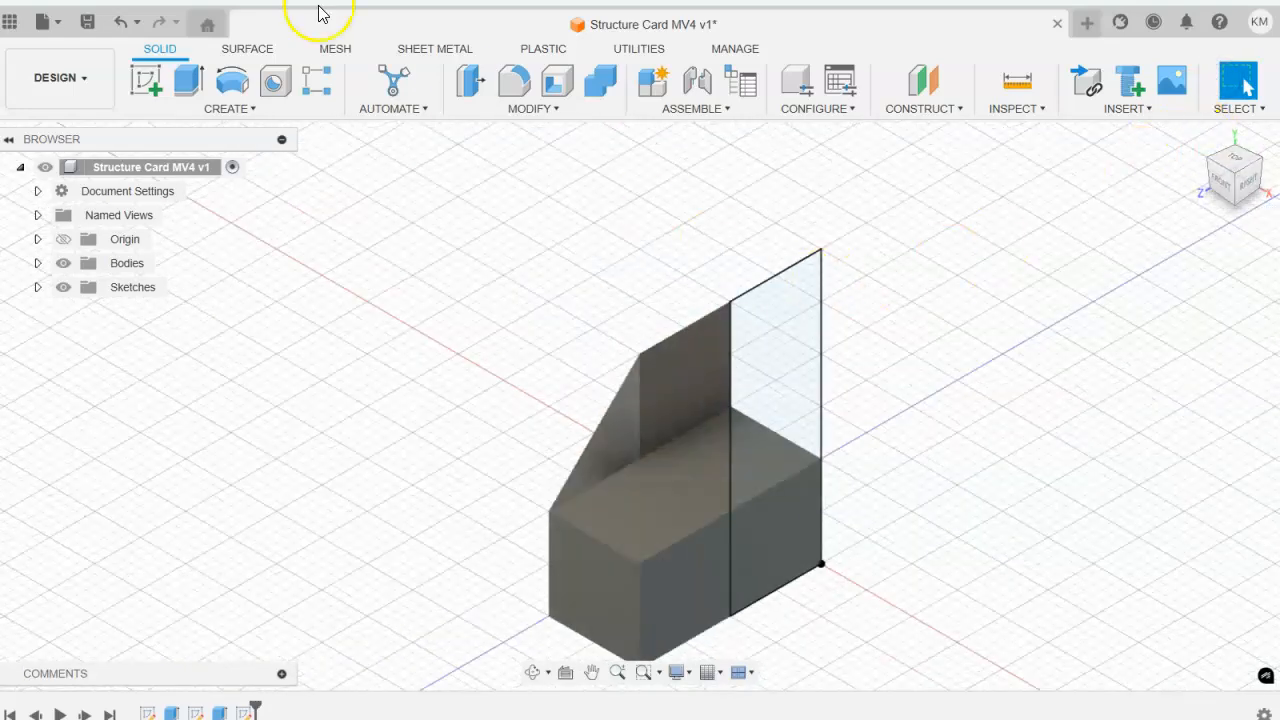
left_click(190, 85)
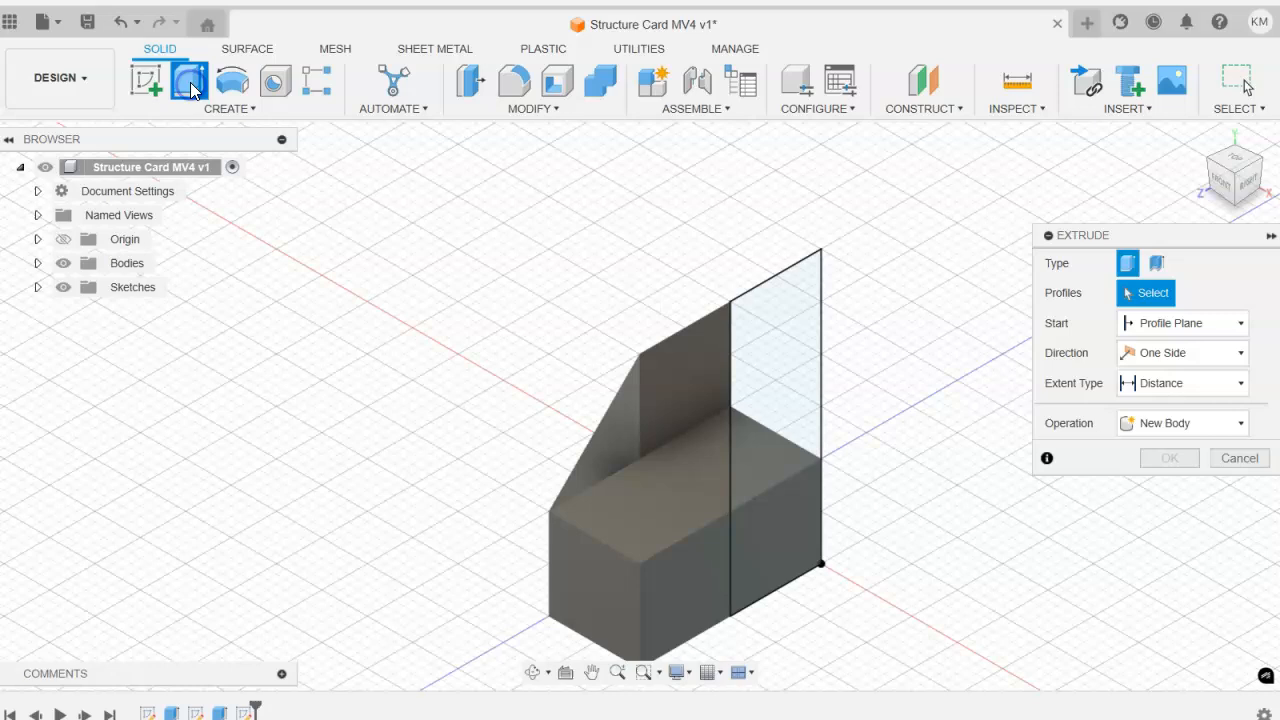
left_click(783, 424)
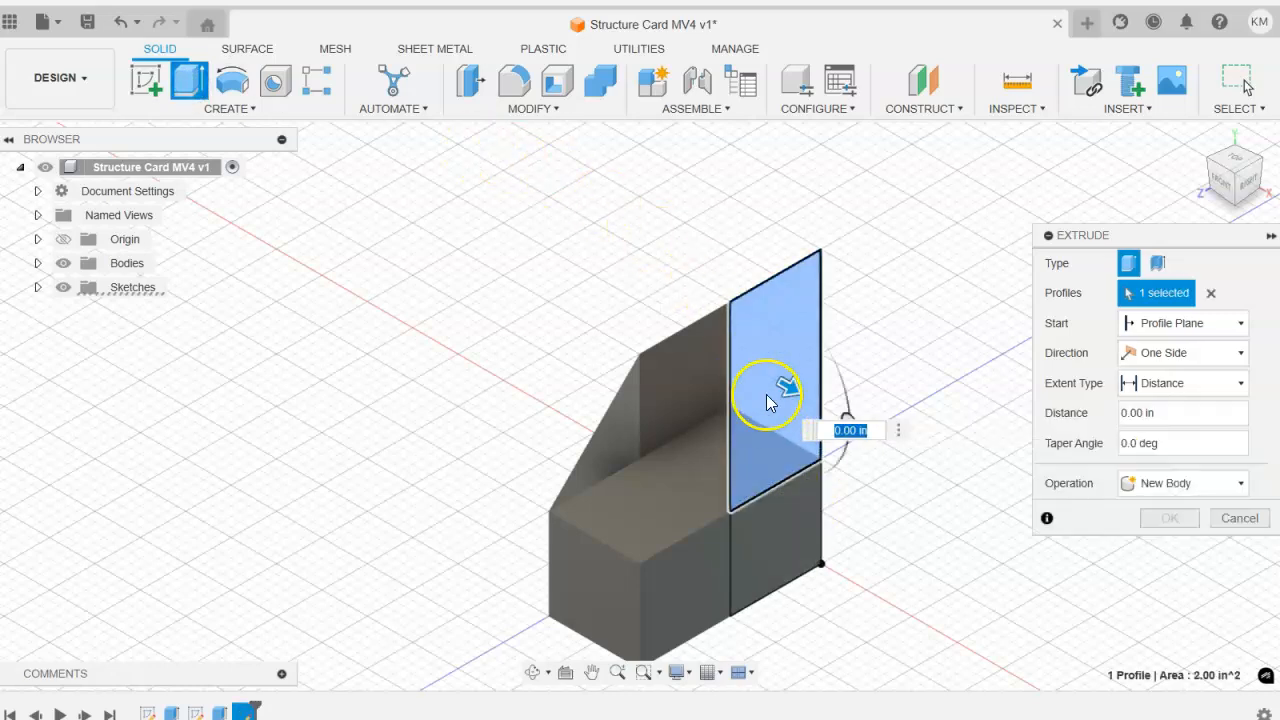
left_click(769, 542)
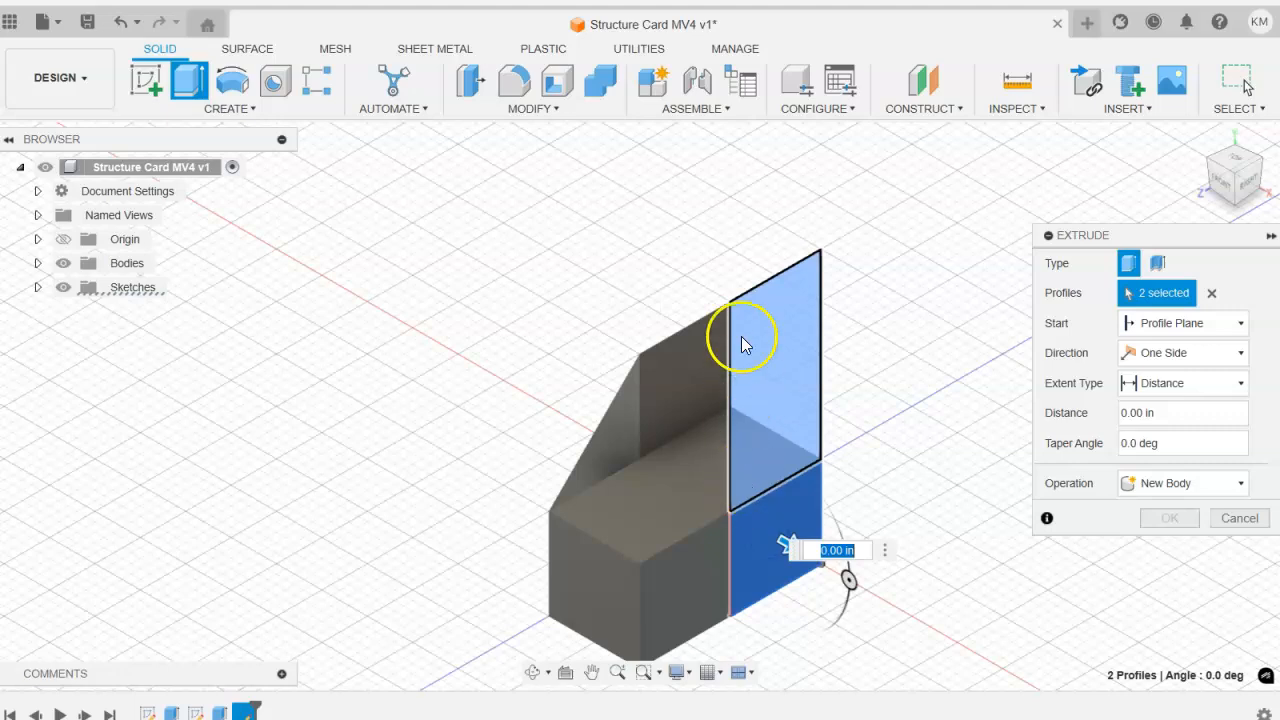
left_click(1163, 414)
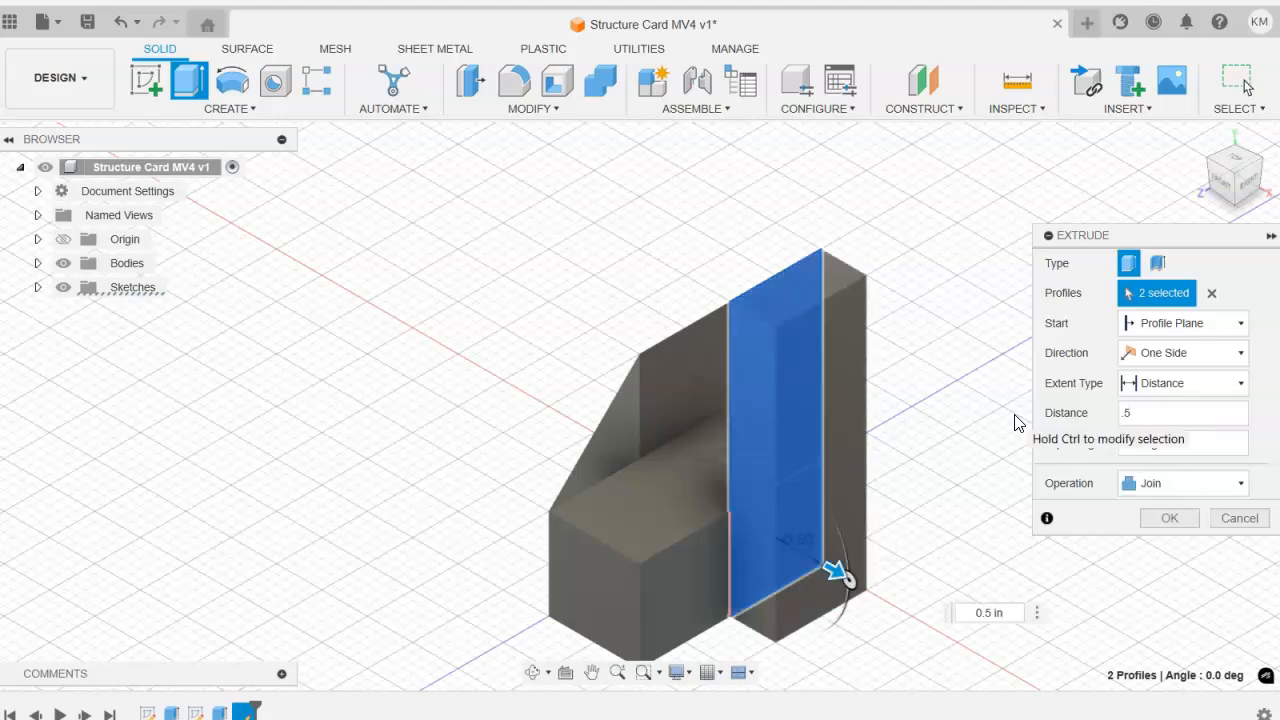
left_click(1165, 518)
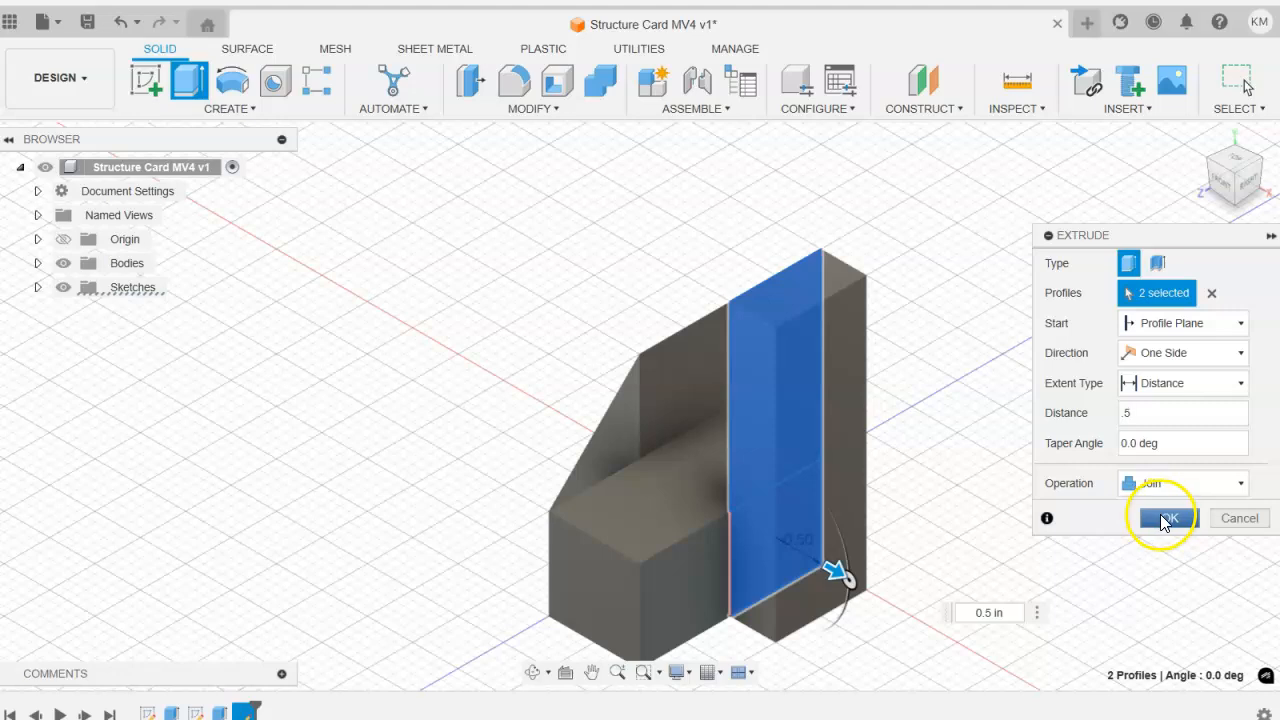
left_click(1162, 520)
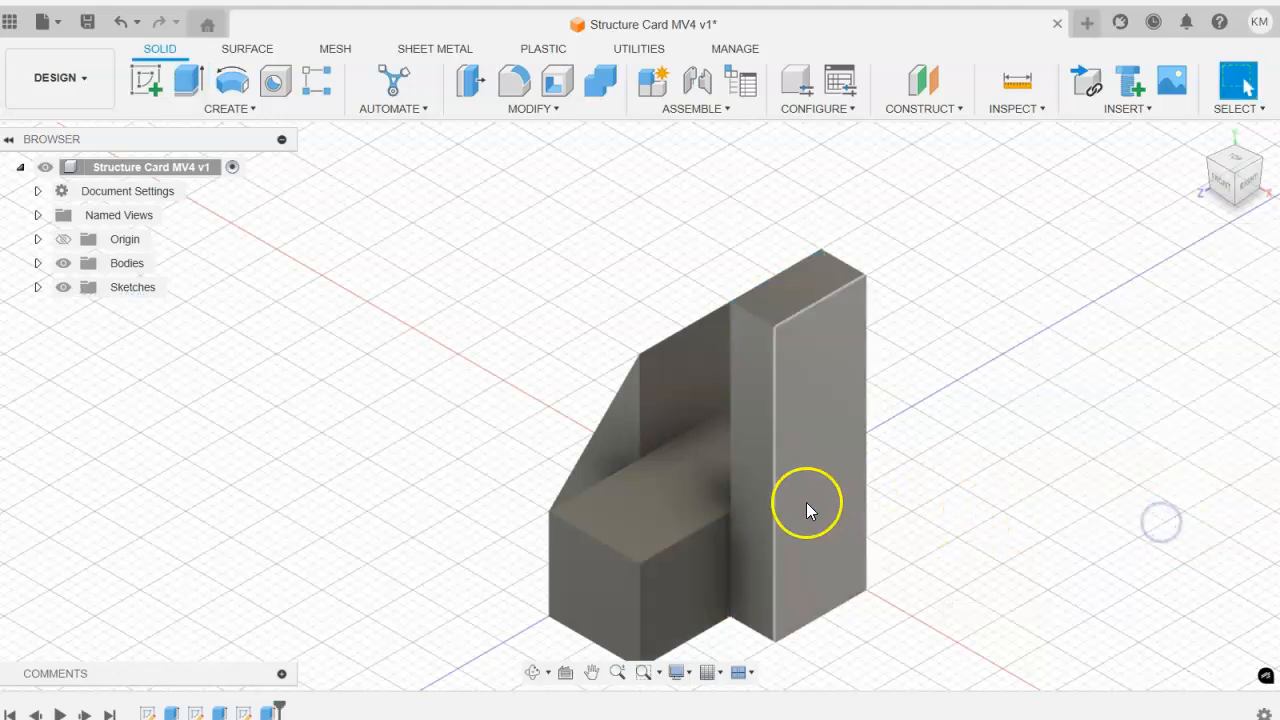
Step: Inspect the finished solid from the front and save the design as a new version with the default description
middle_click_drag(1066, 406, 1030, 294)
middle_click_drag(896, 316, 861, 272, "shift")
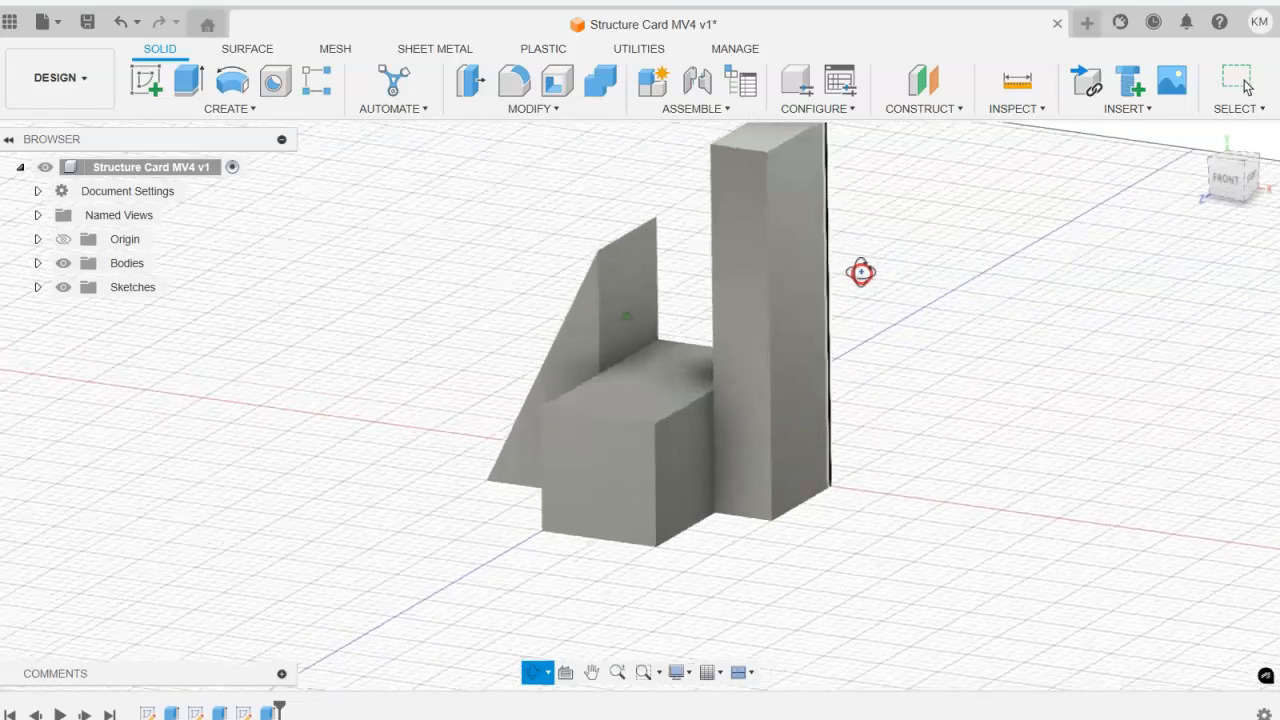
middle_click_drag(777, 281, 791, 347)
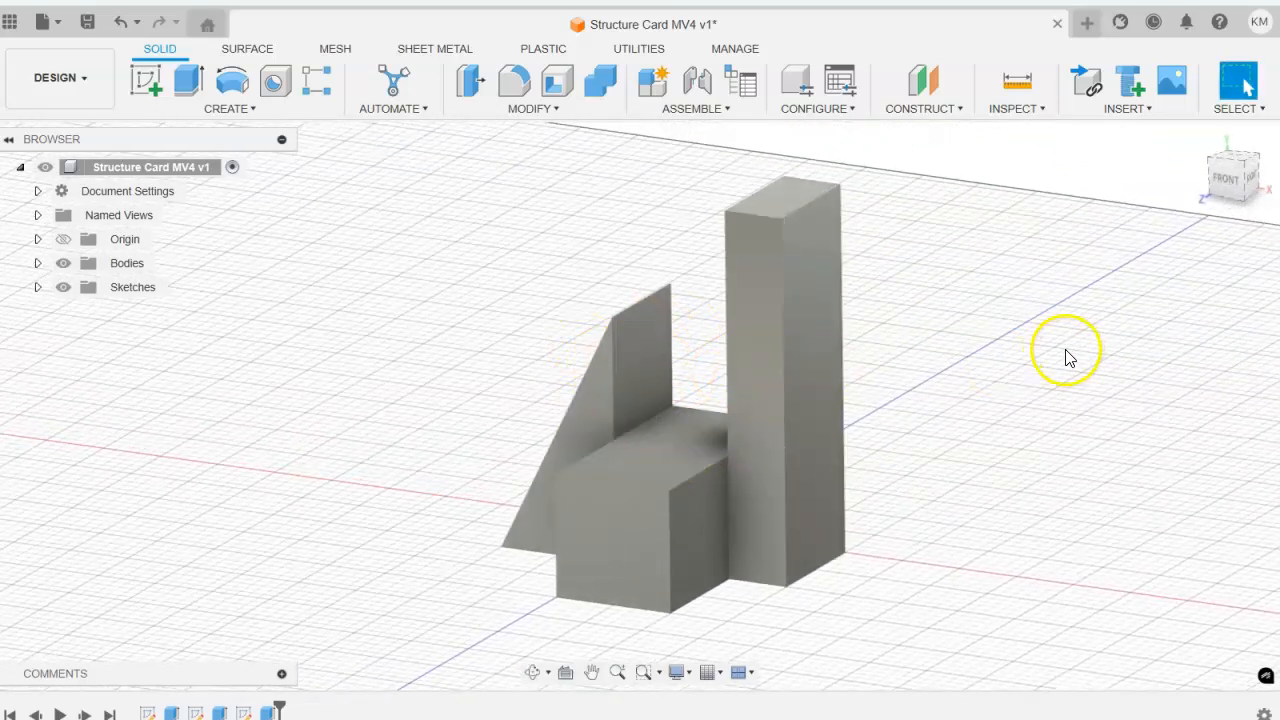
left_click(92, 22)
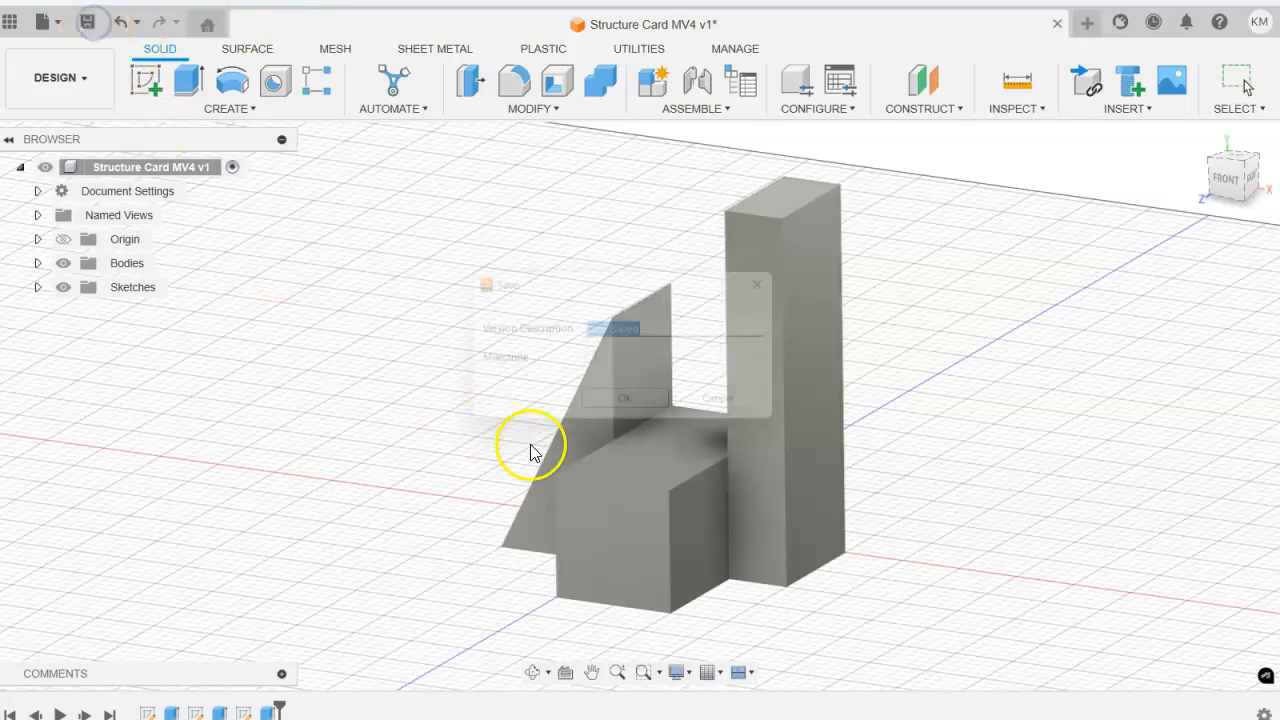
left_click(645, 410)
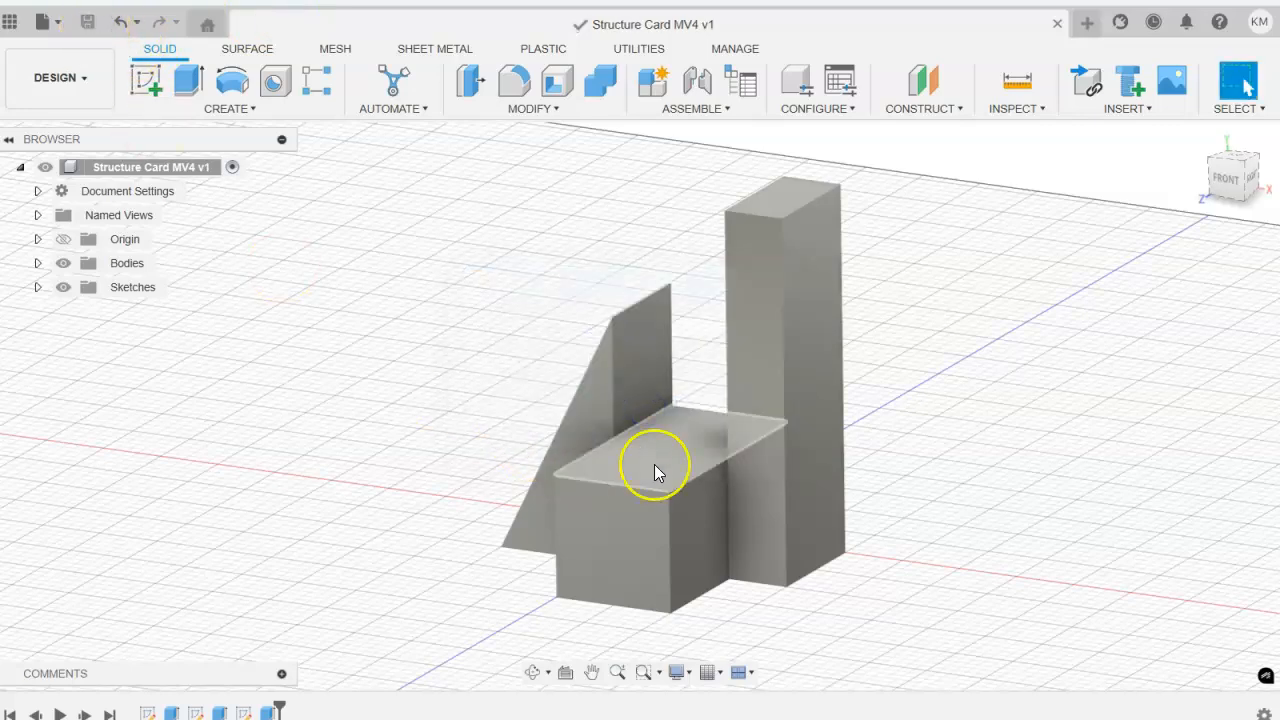